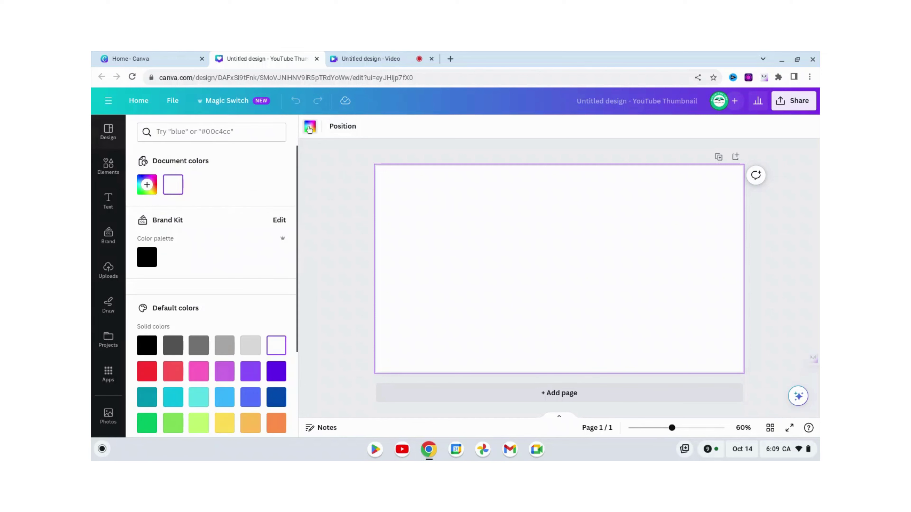
# Make the page background black and add a square shape to the page
pyautogui.click(146, 259)
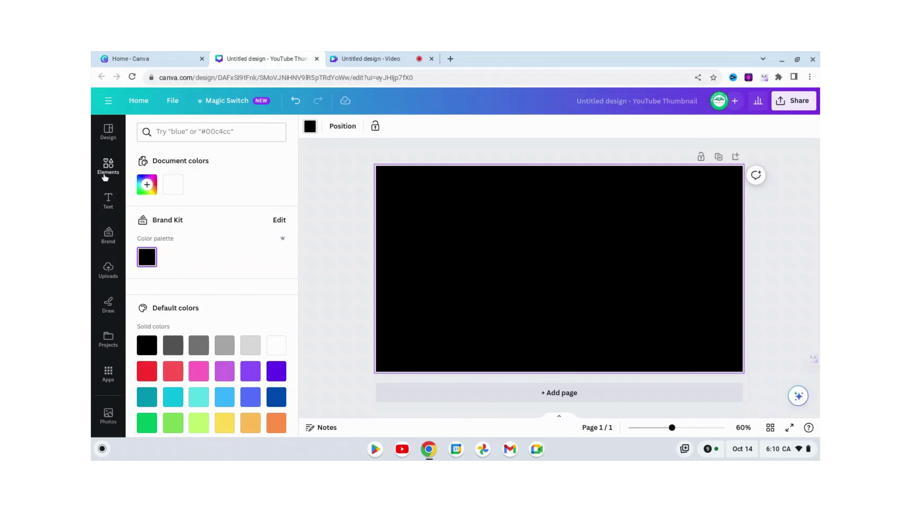
pyautogui.click(109, 166)
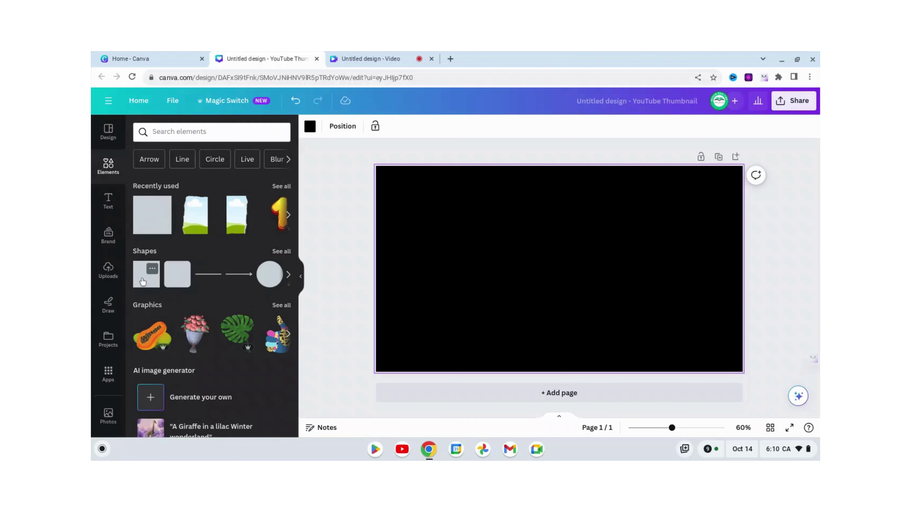
pyautogui.moveTo(142, 282); pyautogui.dragTo(534, 237)
# Fill the square with the 90° linear gradient from #5de0e6 to #004aad
pyautogui.click(356, 127)
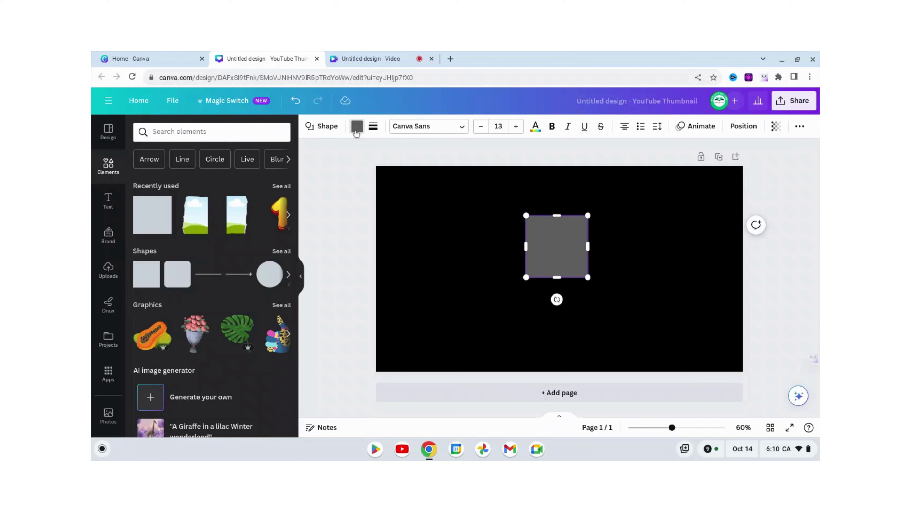
pyautogui.scroll(-3, 210, 298)
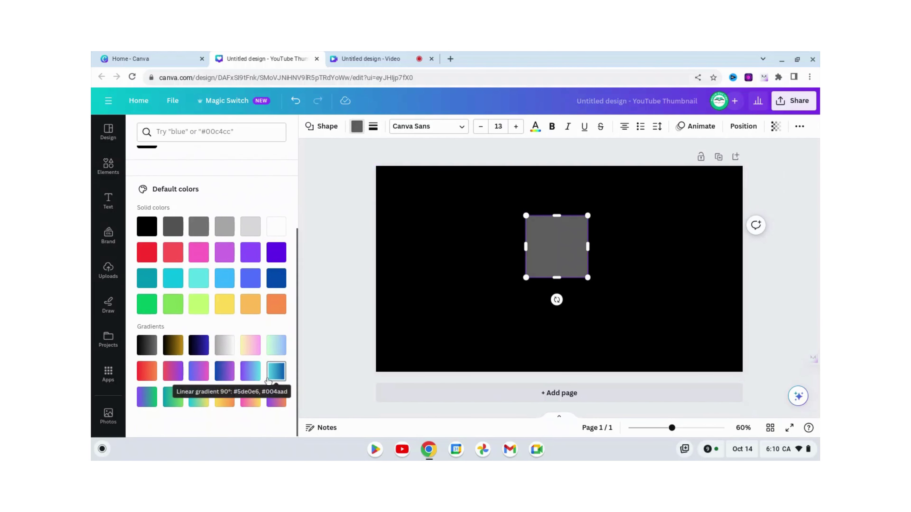
pyautogui.click(274, 377)
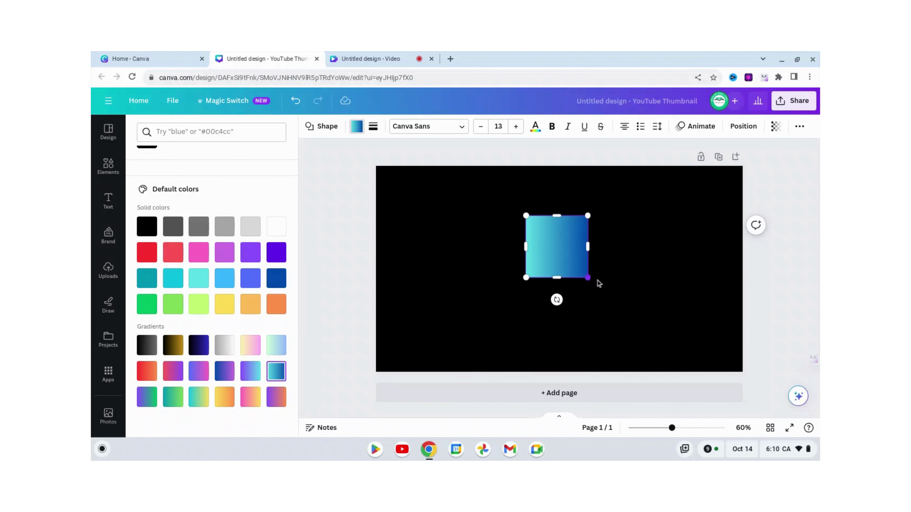
# Stretch the gradient square into a large wide rectangle centered on the page, leaving a black border all around
pyautogui.moveTo(588, 278); pyautogui.dragTo(701, 299)
pyautogui.moveTo(570, 273); pyautogui.dragTo(522, 275)
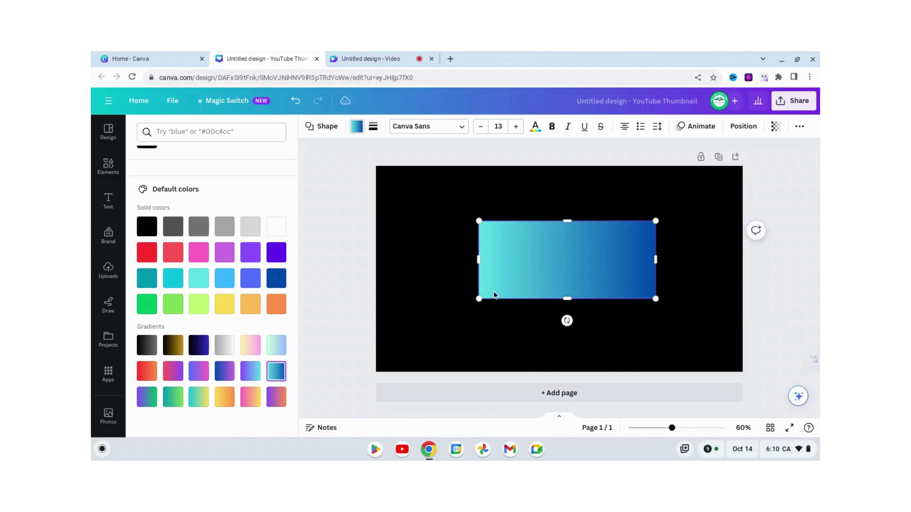
pyautogui.moveTo(470, 309); pyautogui.dragTo(523, 273)
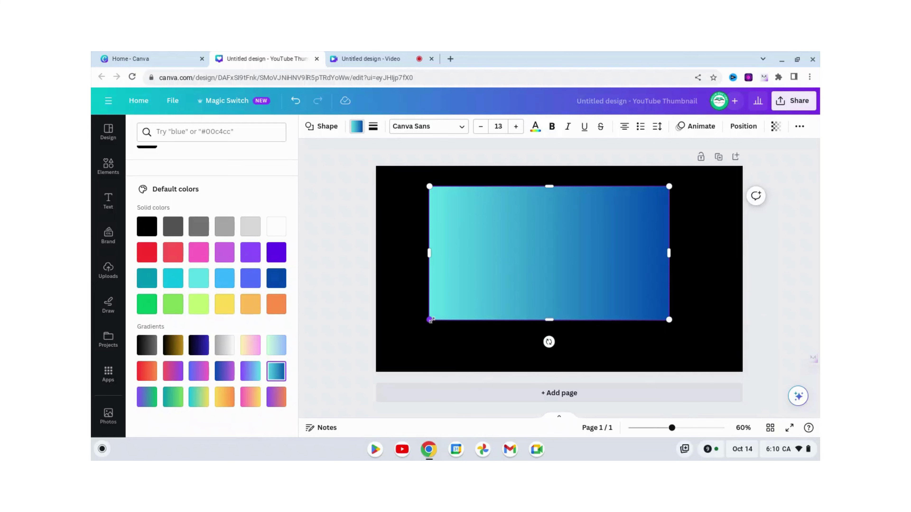
pyautogui.moveTo(431, 320); pyautogui.dragTo(414, 350)
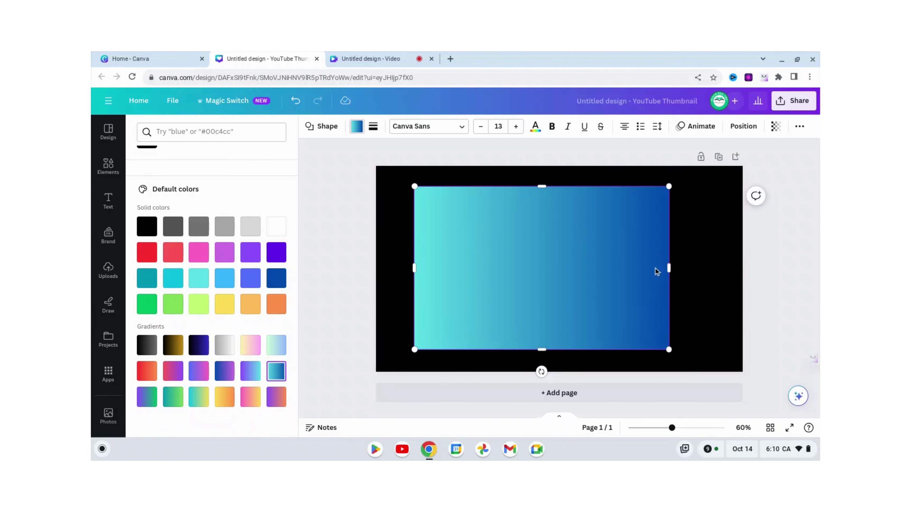
pyautogui.moveTo(573, 273); pyautogui.dragTo(583, 276)
# Add a heading over the gradient rectangle and replace its placeholder text with "canva"
pyautogui.click(108, 201)
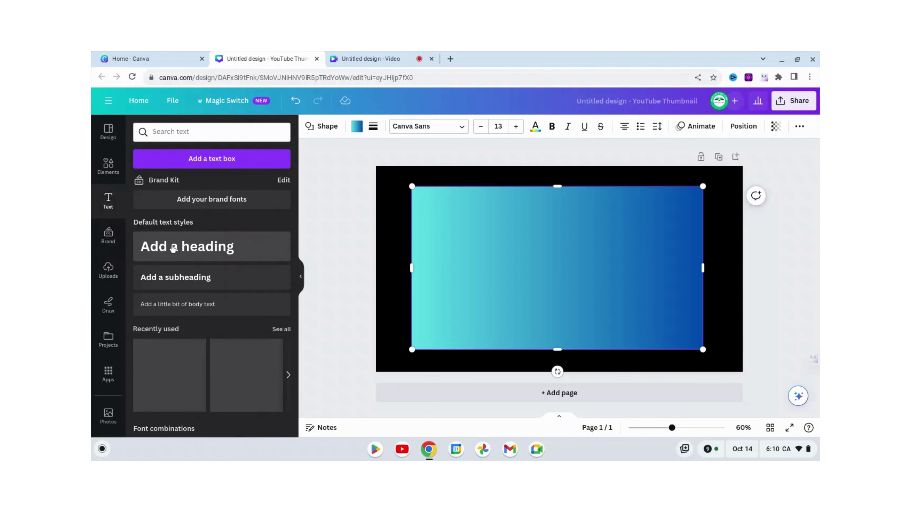
pyautogui.click(173, 249)
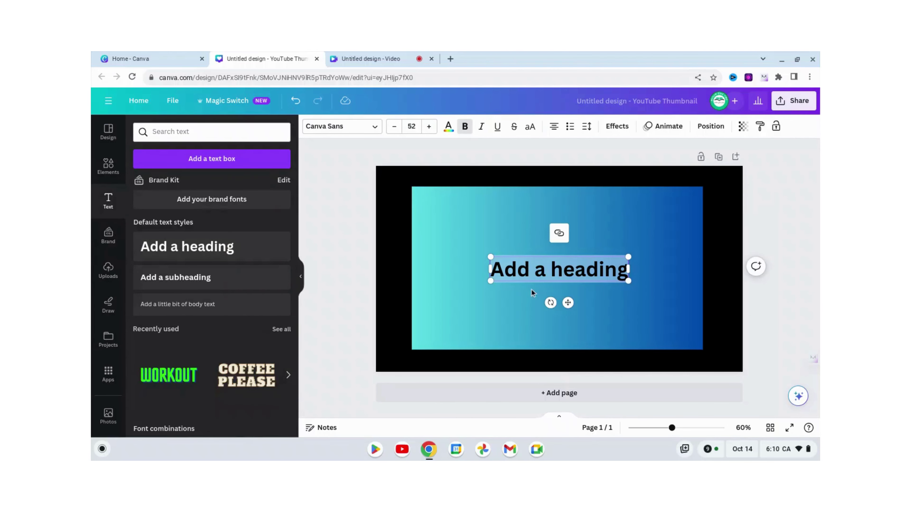
pyautogui.click(527, 283)
pyautogui.doubleClick(524, 275)
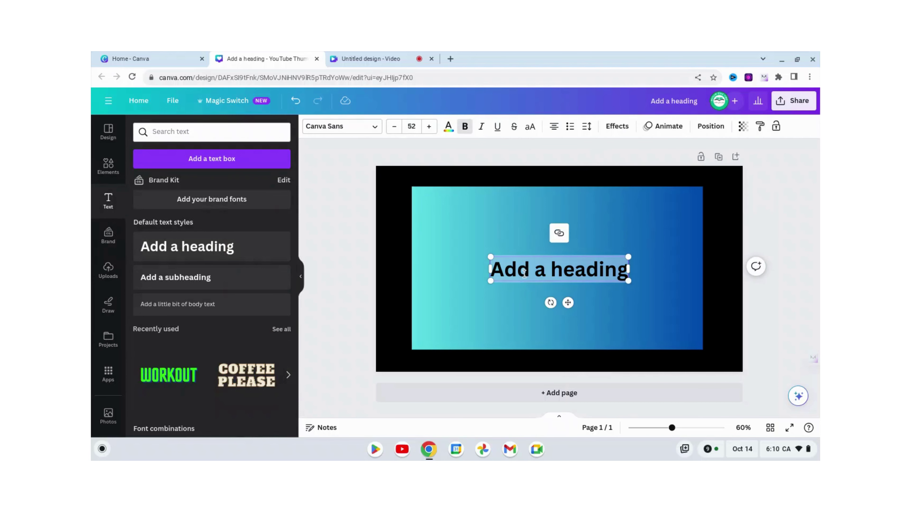
pyautogui.write('ca')
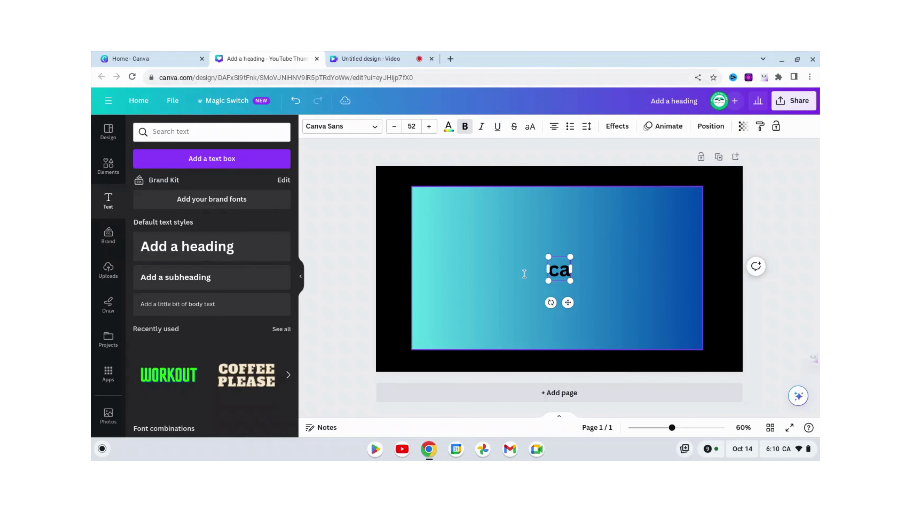
pyautogui.write('nv')
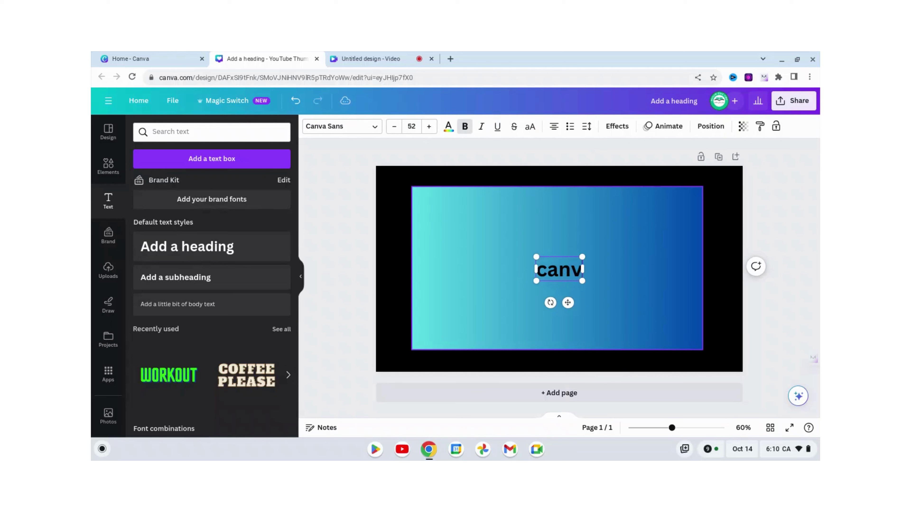
pyautogui.write('a')
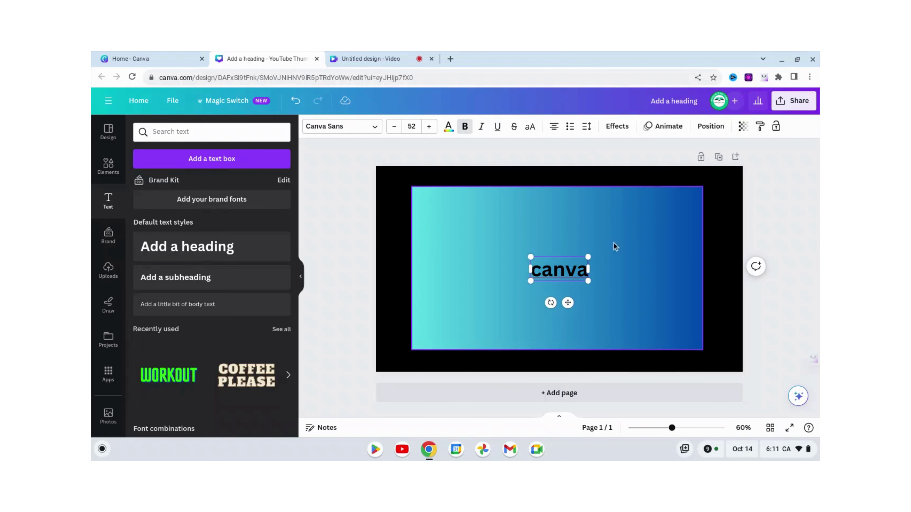
# Set the heading's font to Anton and enlarge the text to about size 228 within the gradient rectangle
pyautogui.click(333, 130)
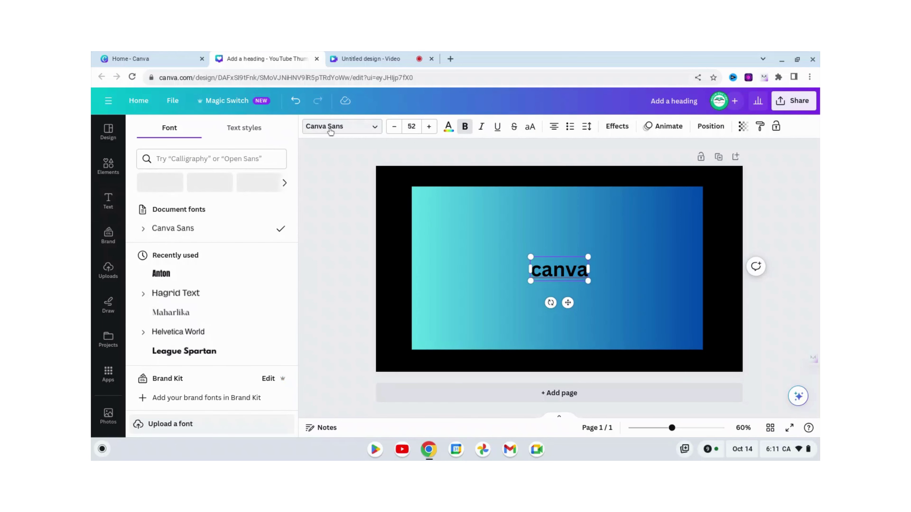
pyautogui.scroll(-2, 173, 366)
pyautogui.click(166, 364)
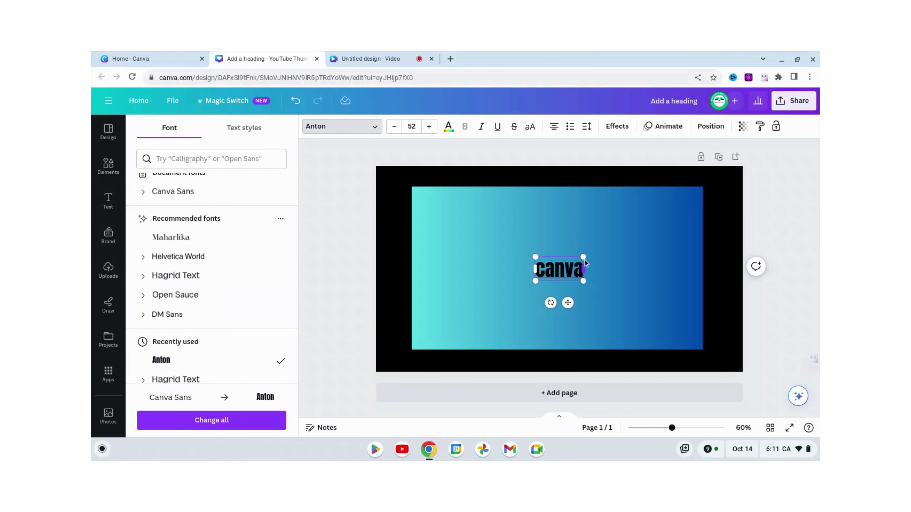
pyautogui.moveTo(583, 257); pyautogui.dragTo(661, 217)
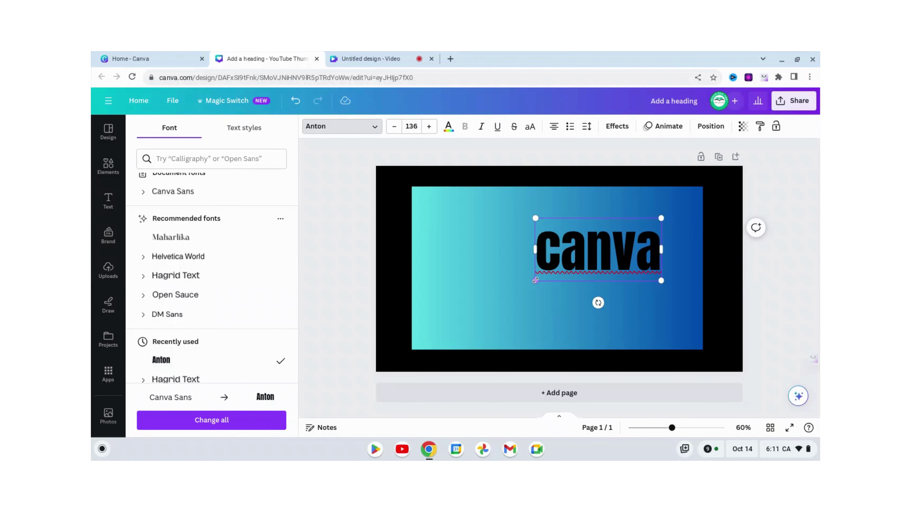
pyautogui.moveTo(535, 280); pyautogui.dragTo(458, 336)
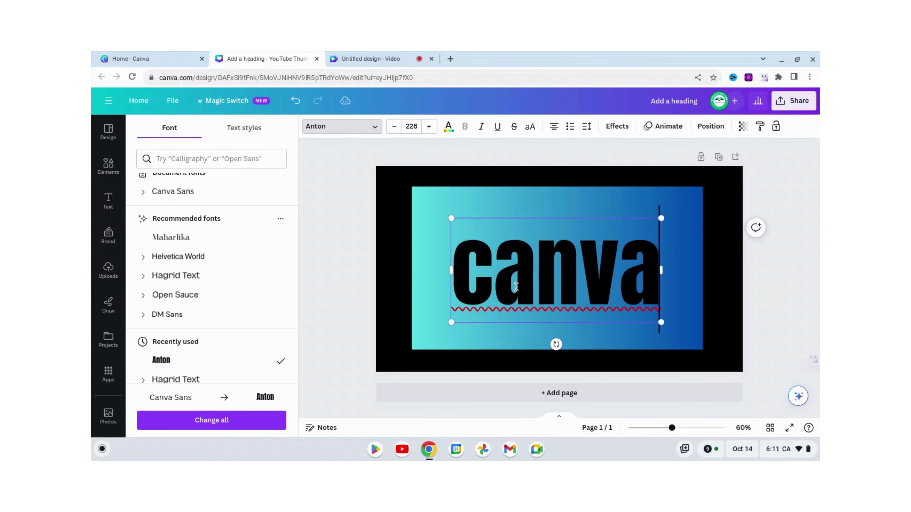
# Make the heading uppercase and change its text color to white, applying the color change throughout the design
pyautogui.click(530, 126)
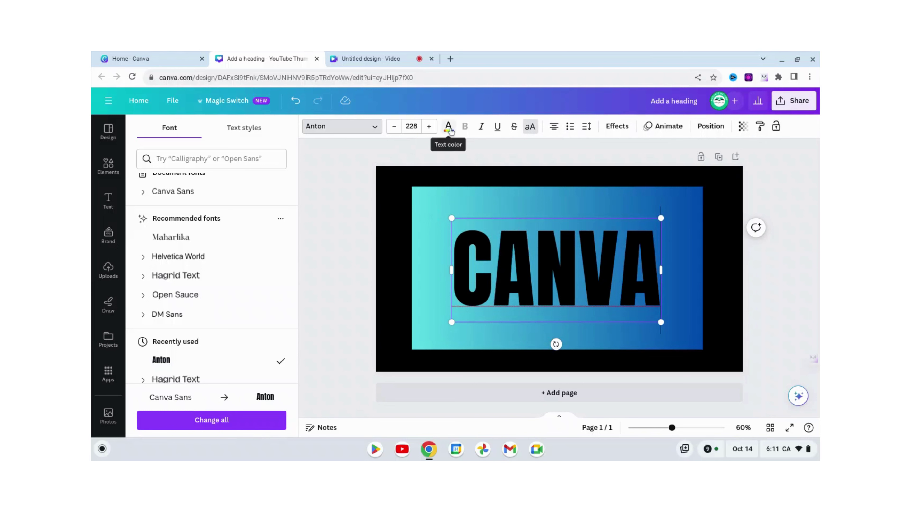
pyautogui.click(448, 127)
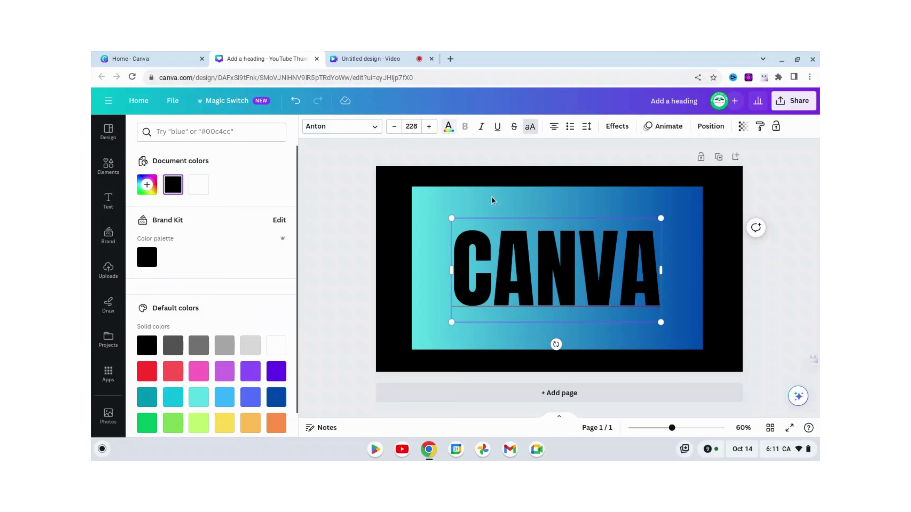
pyautogui.scroll(-1, 236, 194)
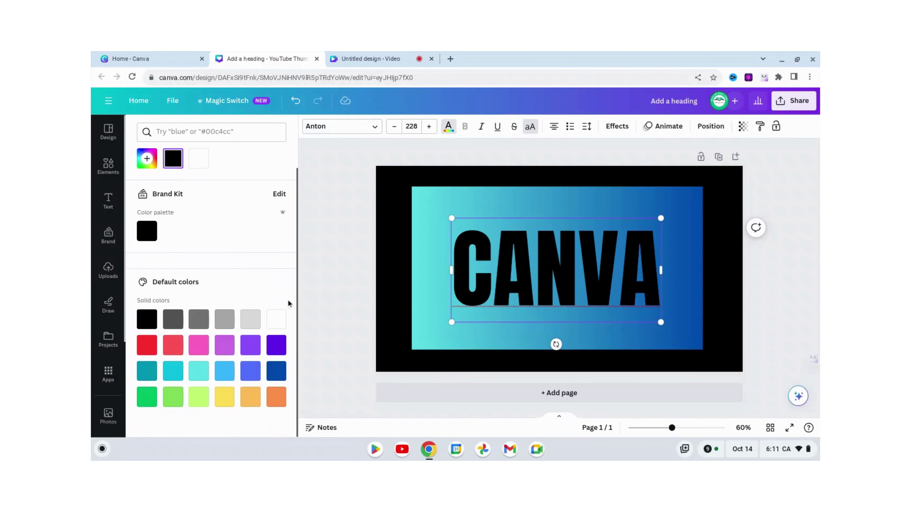
pyautogui.click(276, 319)
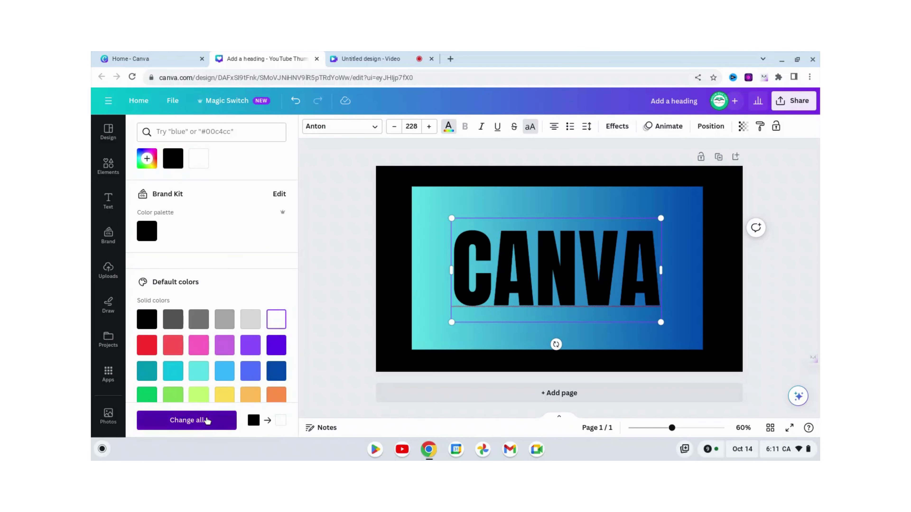
pyautogui.click(190, 420)
# Enlarge the CANVA text to about size 291 and center it so it nearly fills the gradient rectangle
pyautogui.click(687, 214)
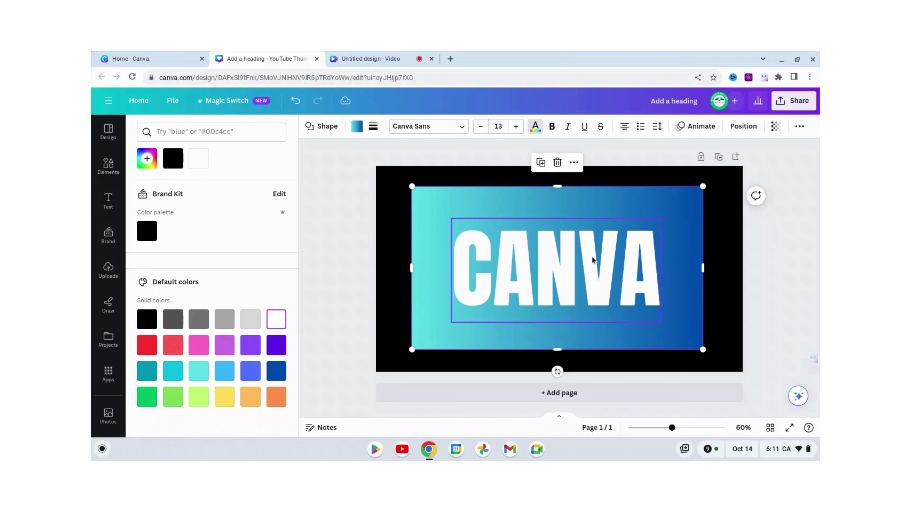
pyautogui.click(574, 259)
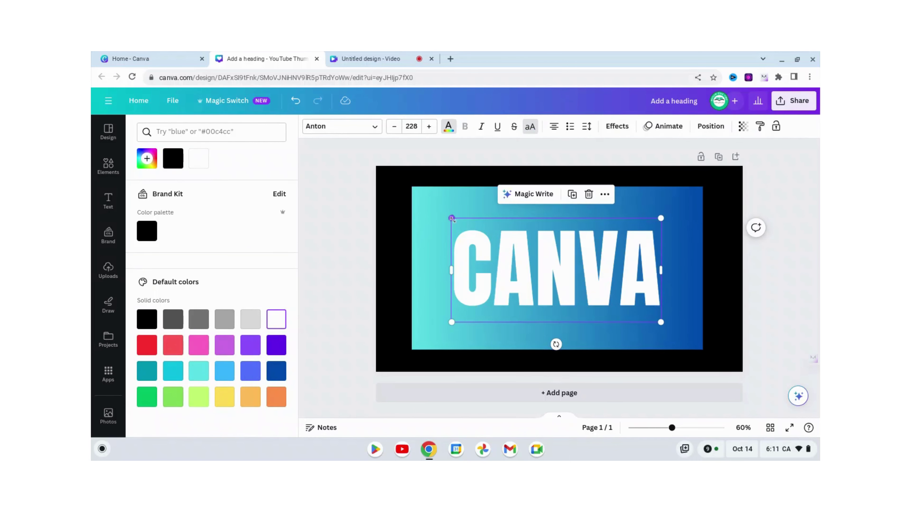
pyautogui.moveTo(452, 218); pyautogui.dragTo(424, 205)
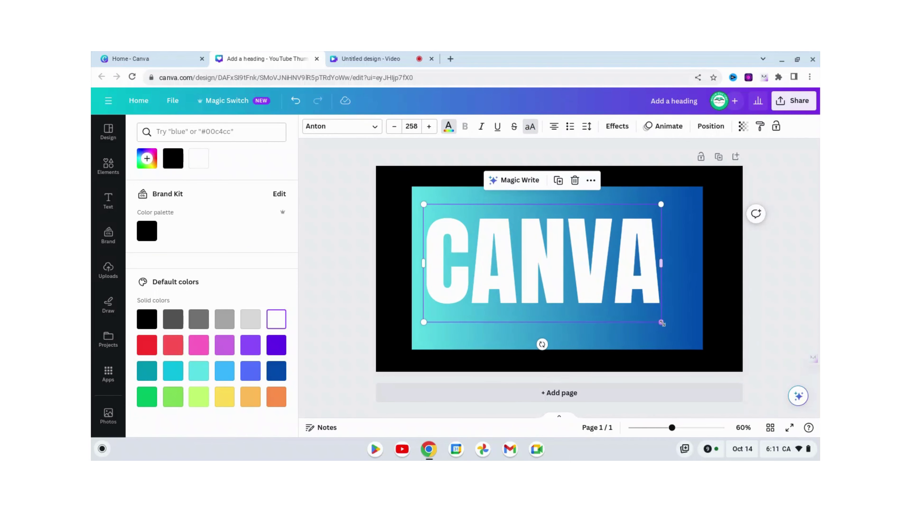
pyautogui.moveTo(662, 322); pyautogui.dragTo(692, 337)
pyautogui.moveTo(593, 297); pyautogui.dragTo(593, 288)
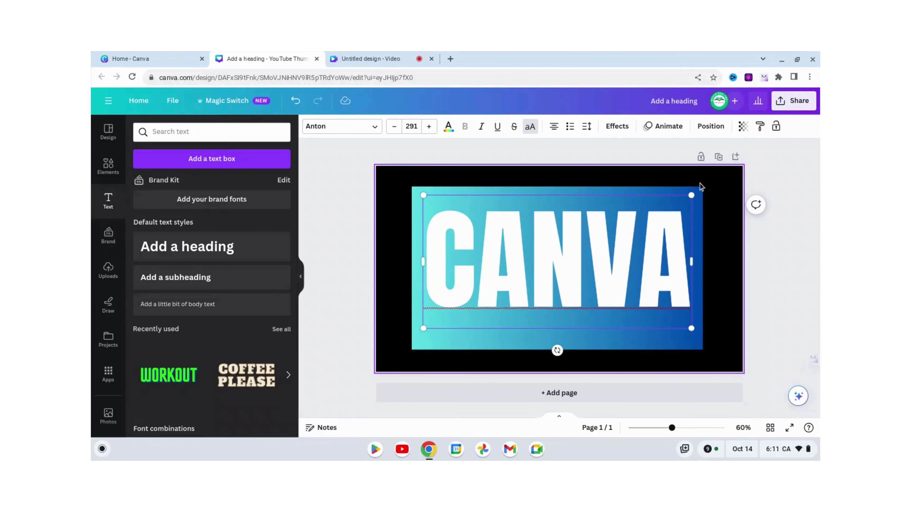
# Download the design as a PNG at 1,280 × 720 px
pyautogui.click(797, 104)
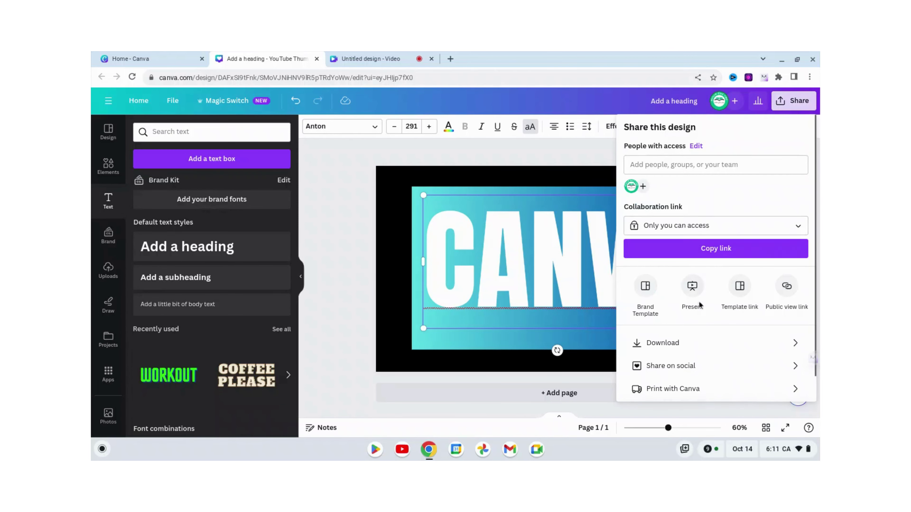
pyautogui.click(662, 344)
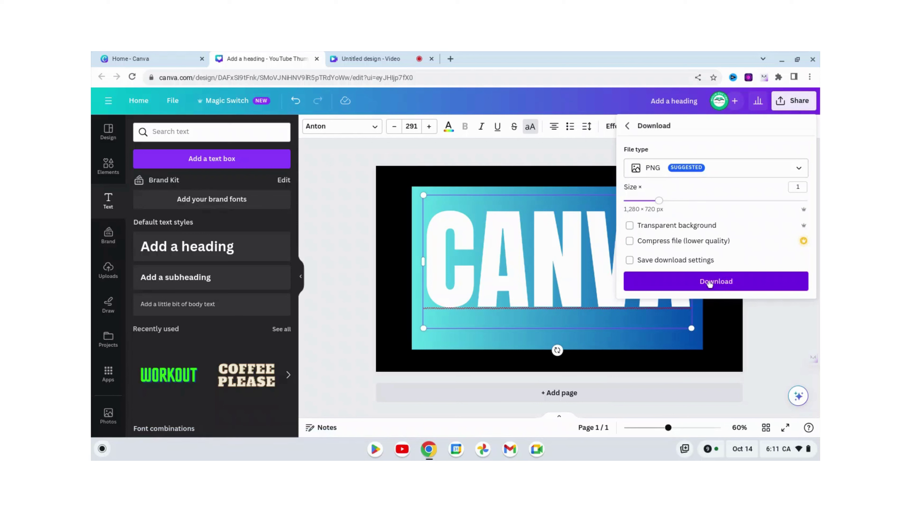
pyautogui.click(709, 283)
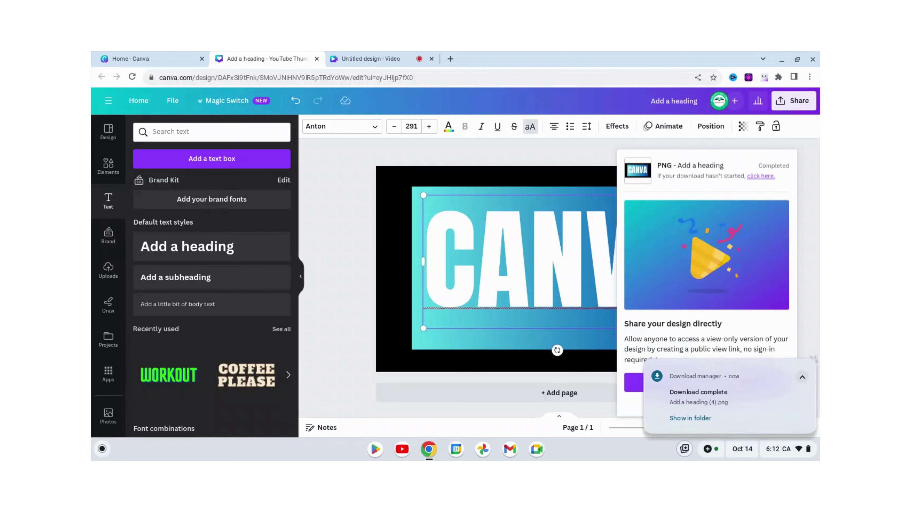
# Upload the downloaded file "Add a heading (4).png" to the design's uploaded images
pyautogui.click(686, 453)
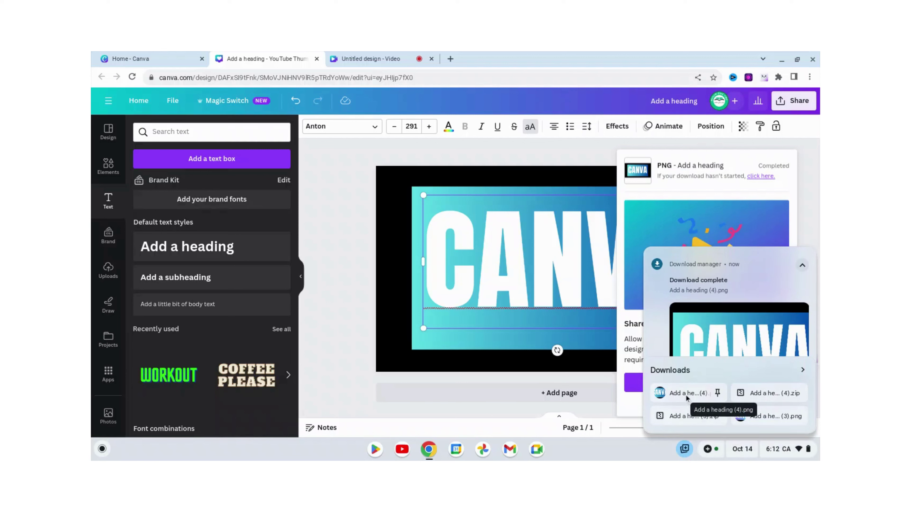
pyautogui.moveTo(684, 395); pyautogui.dragTo(156, 244)
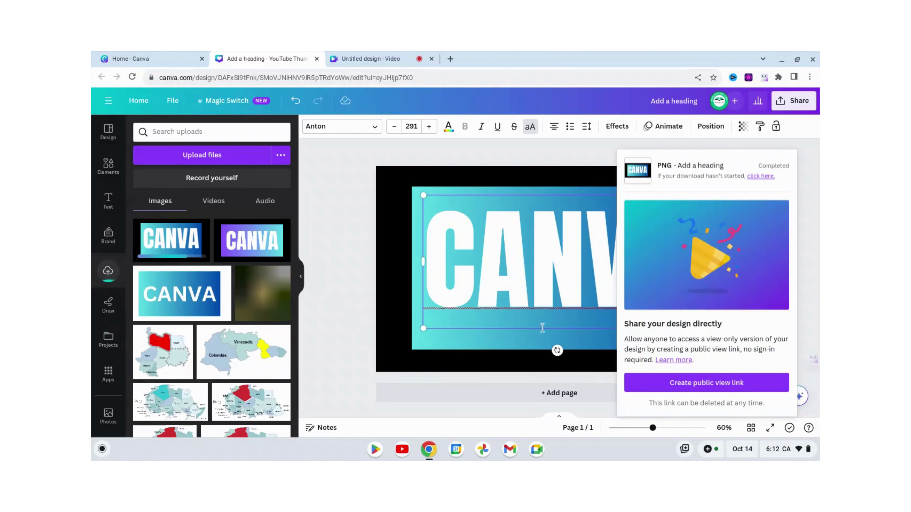
# Add a second page to the design and search the frame elements for "paper"
pyautogui.click(533, 341)
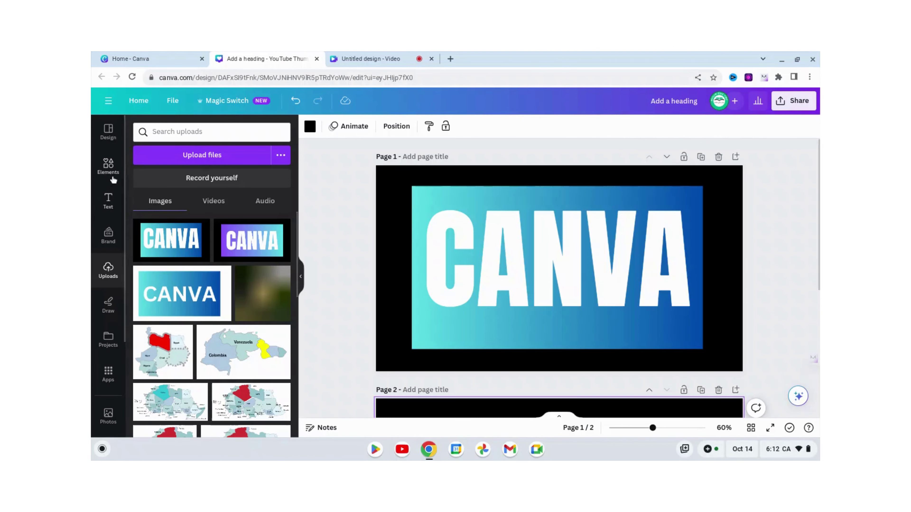
pyautogui.click(101, 169)
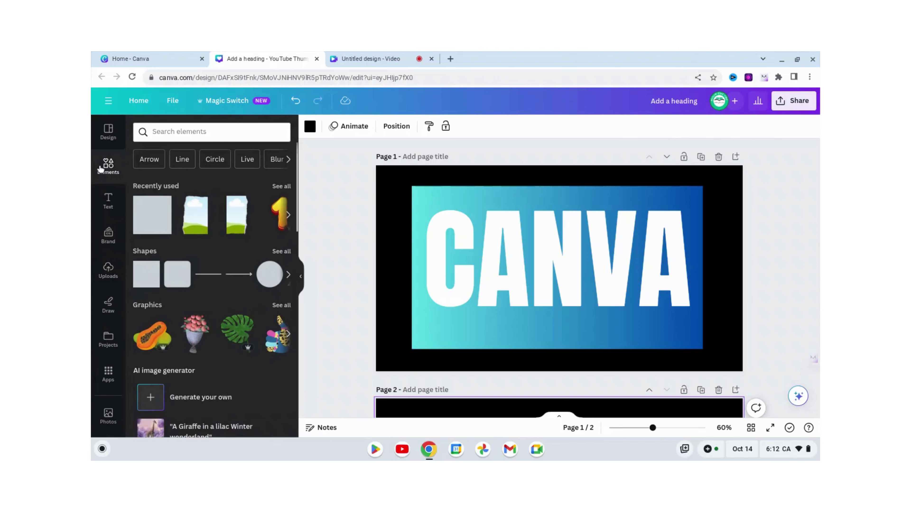
pyautogui.scroll(-10, 205, 288)
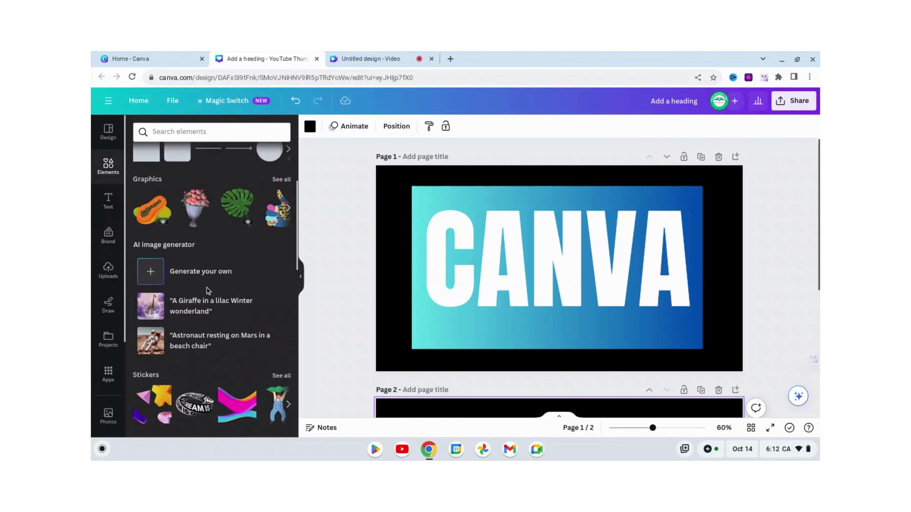
pyautogui.scroll(-6, 208, 291)
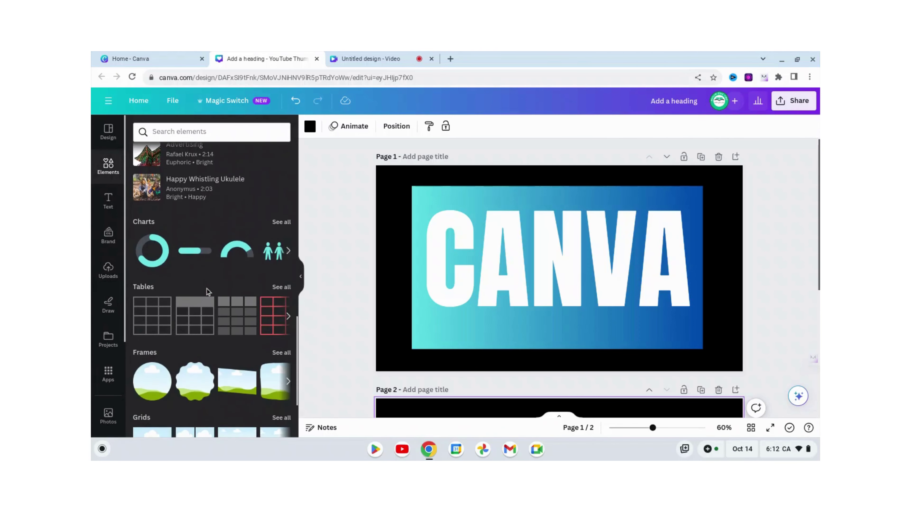
pyautogui.scroll(-3, 156, 302)
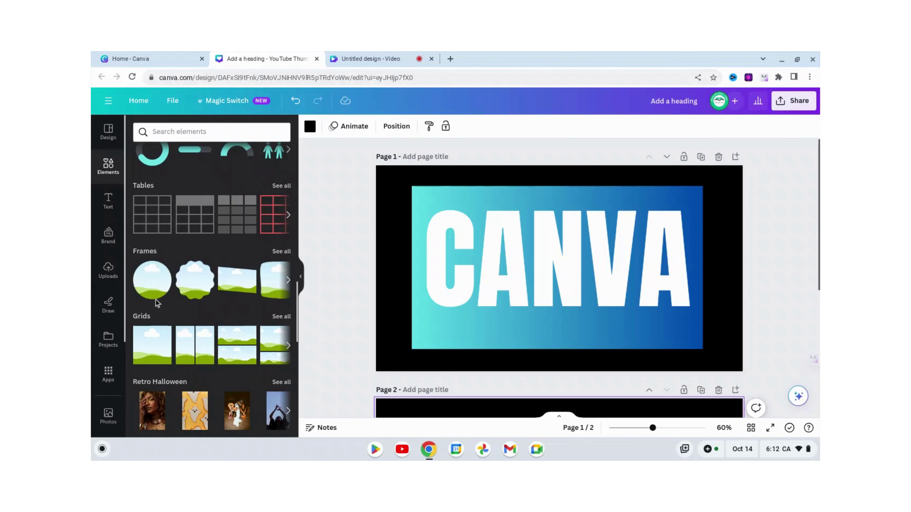
pyautogui.click(149, 255)
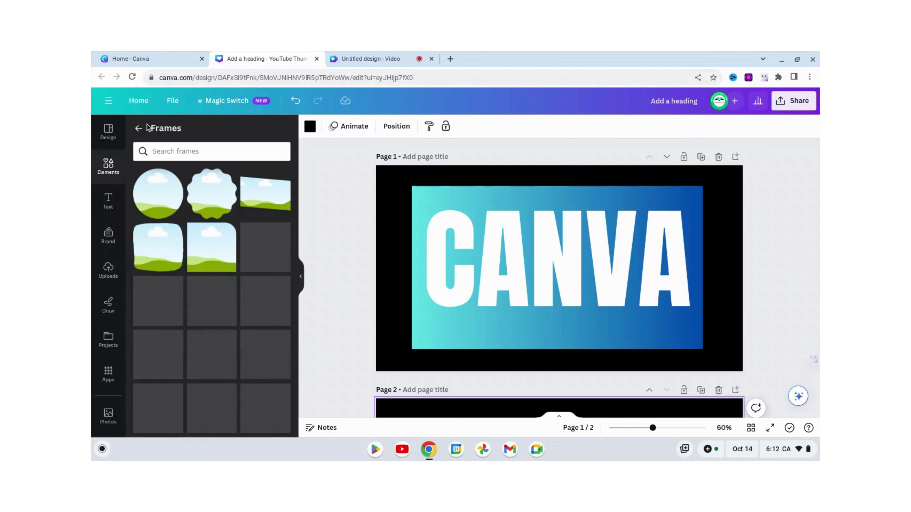
pyautogui.click(165, 153)
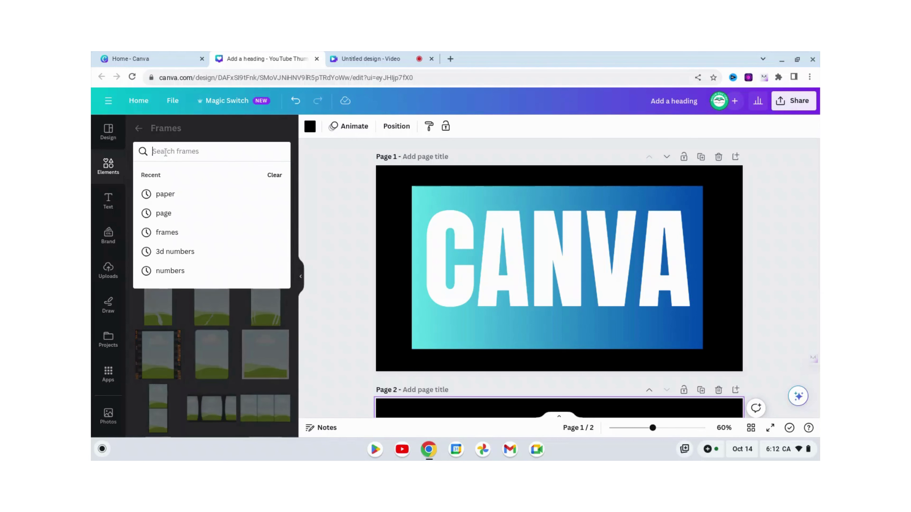
pyautogui.write('p')
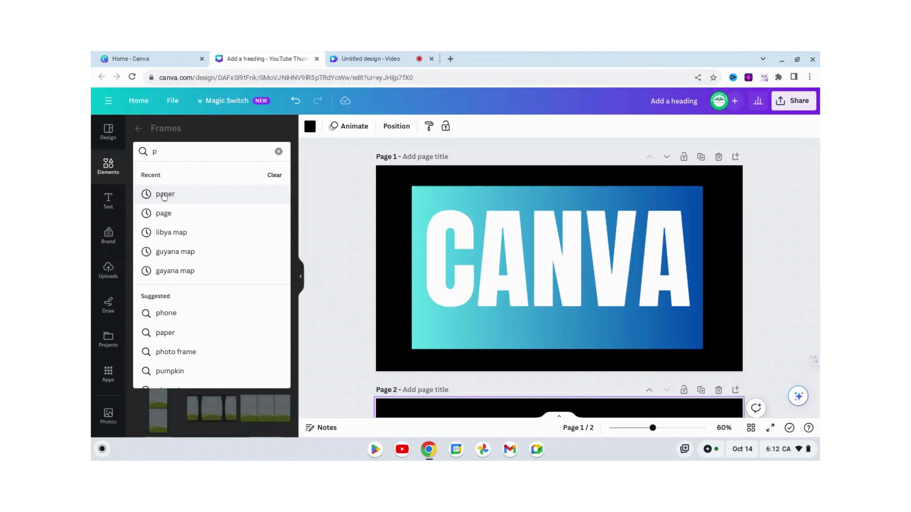
pyautogui.click(164, 195)
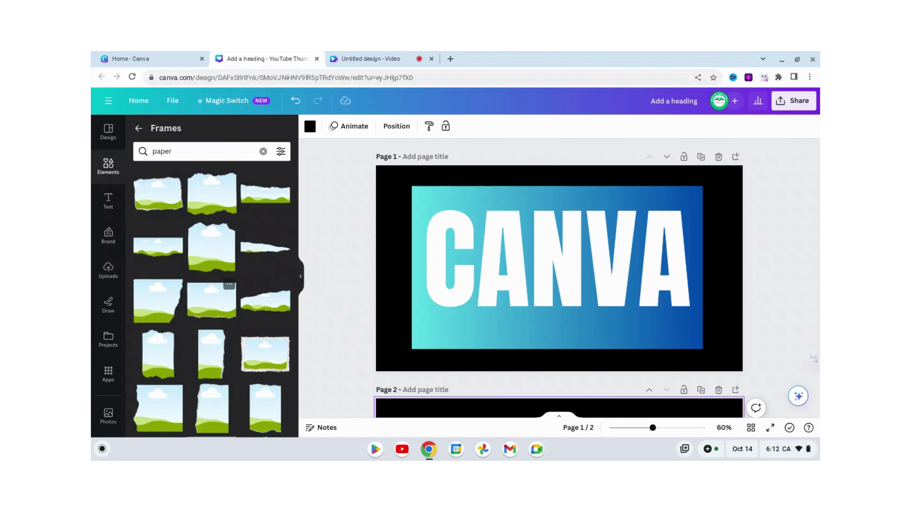
# Place a torn-paper frame with a ragged right edge over the C of CANVA and enlarge it to nearly the gradient rectangle's height
pyautogui.scroll(-2, 204, 336)
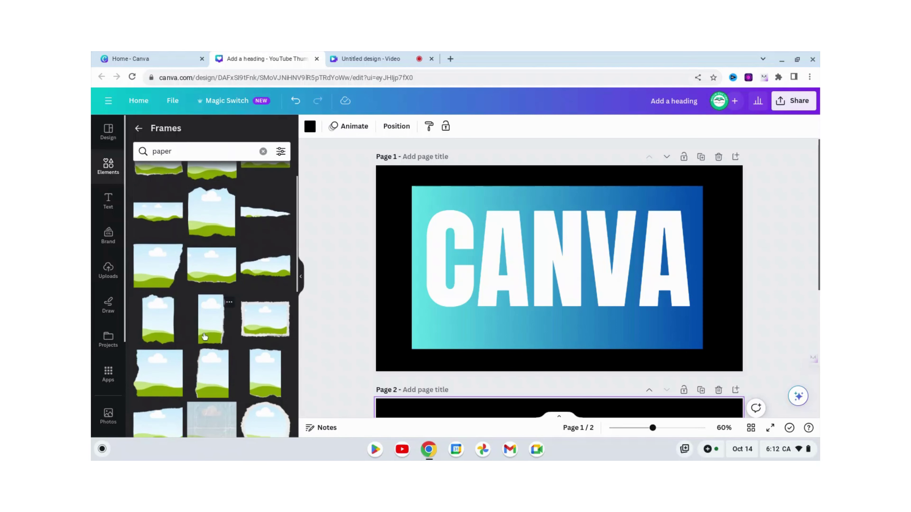
pyautogui.moveTo(212, 327); pyautogui.dragTo(456, 265)
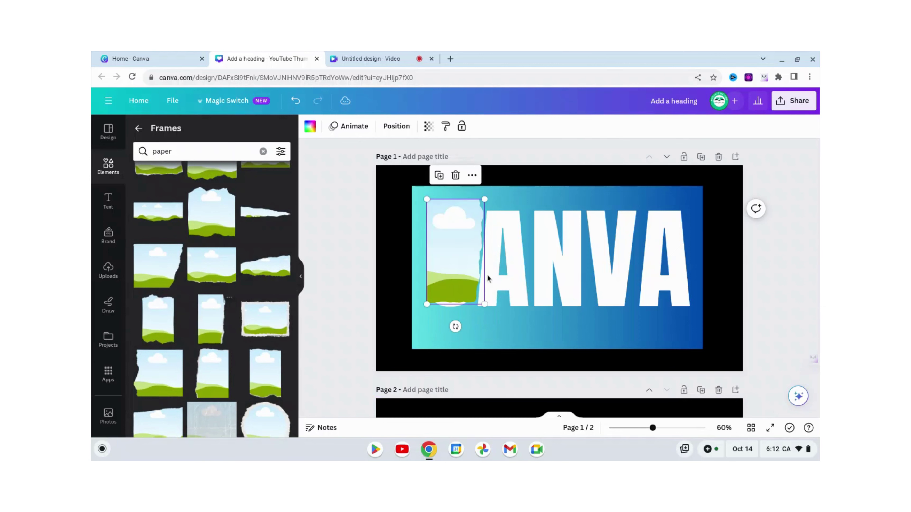
pyautogui.moveTo(485, 304); pyautogui.dragTo(512, 345)
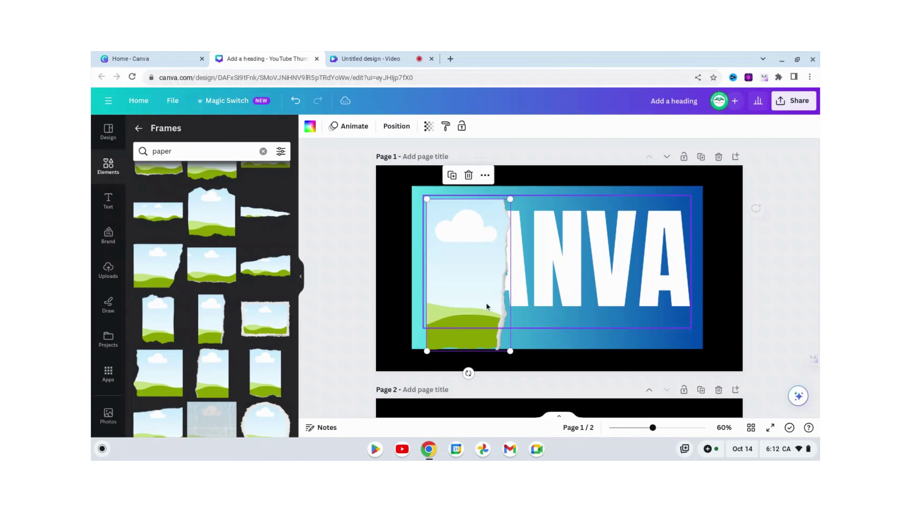
pyautogui.moveTo(465, 278)
pyautogui.mouseDown()
pyautogui.moveTo(470, 273)
pyautogui.moveTo(451, 268)
pyautogui.moveTo(462, 293)
pyautogui.mouseUp()
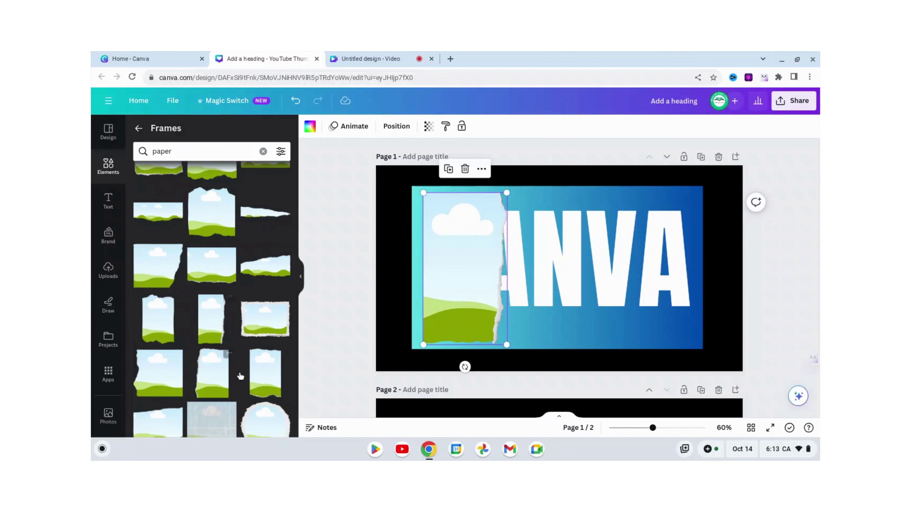
# Place a torn-paper frame with a ragged left edge over the final letters VA, enlarge it, and show the page's layer list
pyautogui.moveTo(225, 377); pyautogui.dragTo(636, 251)
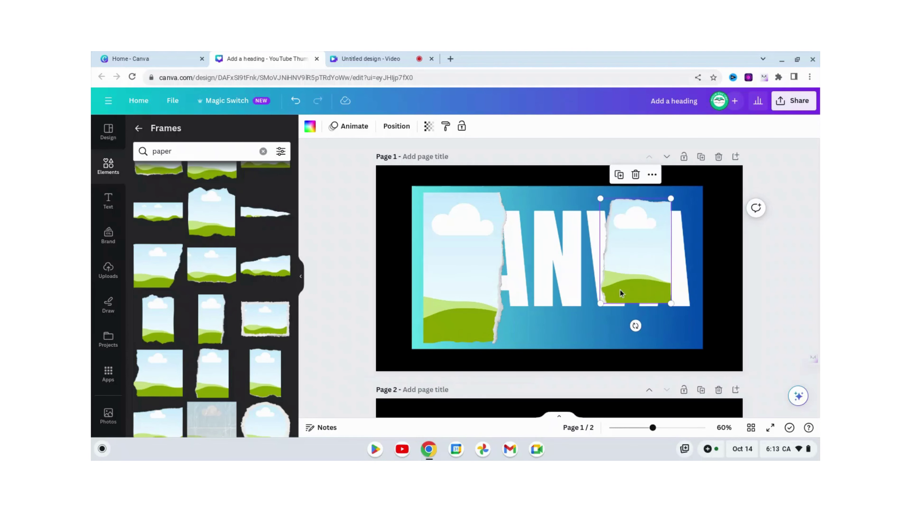
pyautogui.moveTo(620, 291); pyautogui.dragTo(701, 335)
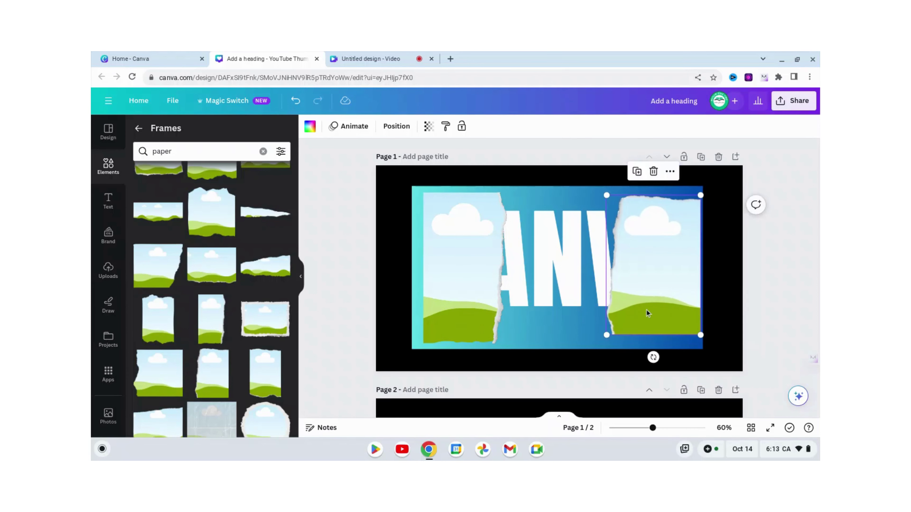
pyautogui.click(647, 314)
pyautogui.click(710, 126)
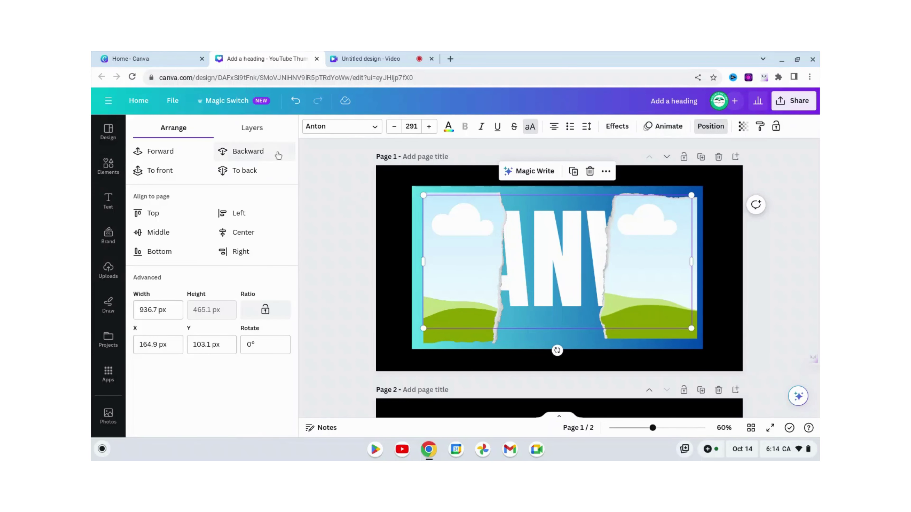
pyautogui.click(253, 137)
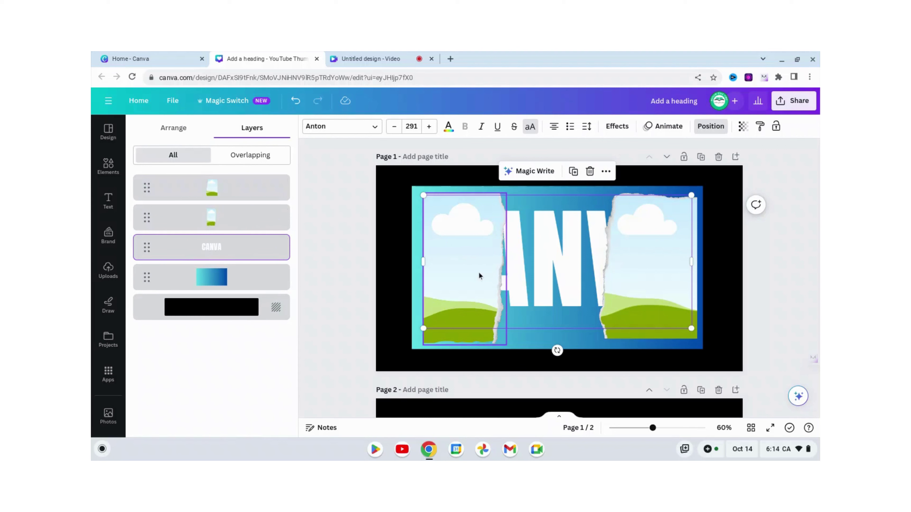
# Fill the left torn-paper frame with the uploaded blue-gradient CANVA image on black
pyautogui.click(108, 167)
pyautogui.click(107, 269)
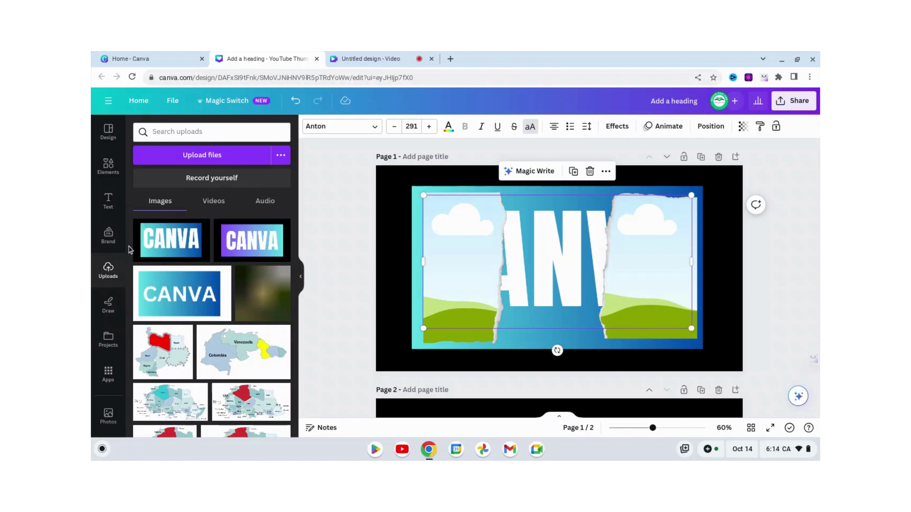
pyautogui.moveTo(171, 242); pyautogui.dragTo(443, 234)
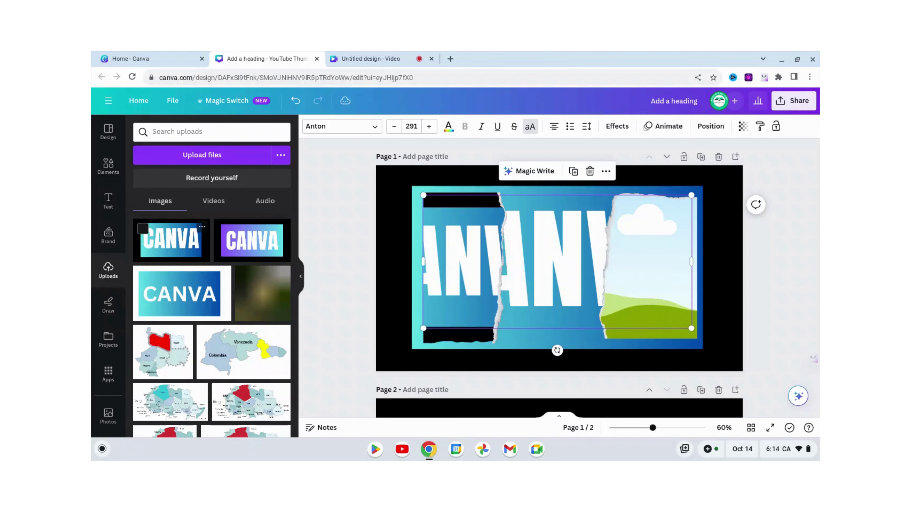
# Enlarge and reposition the image inside the left frame so its letters line up with the CANVA text behind it
pyautogui.click(454, 260)
pyautogui.doubleClick(454, 259)
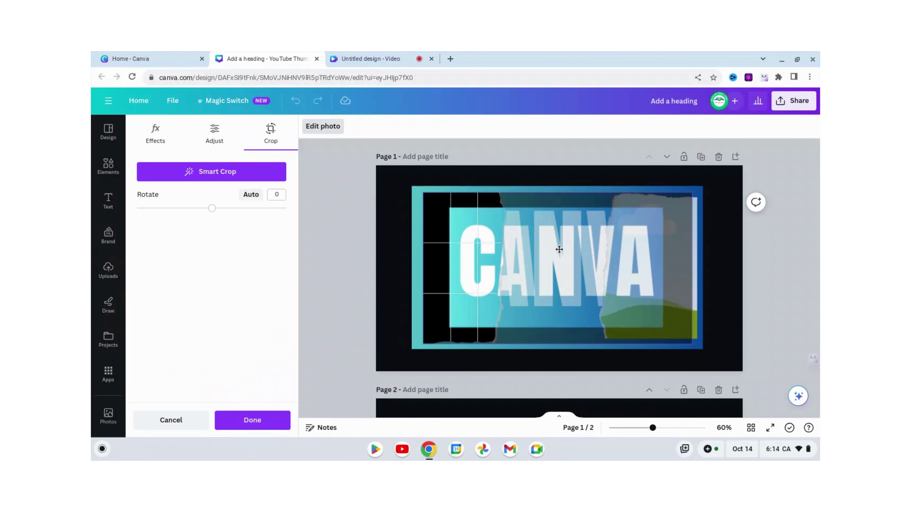
pyautogui.moveTo(544, 248); pyautogui.dragTo(584, 257)
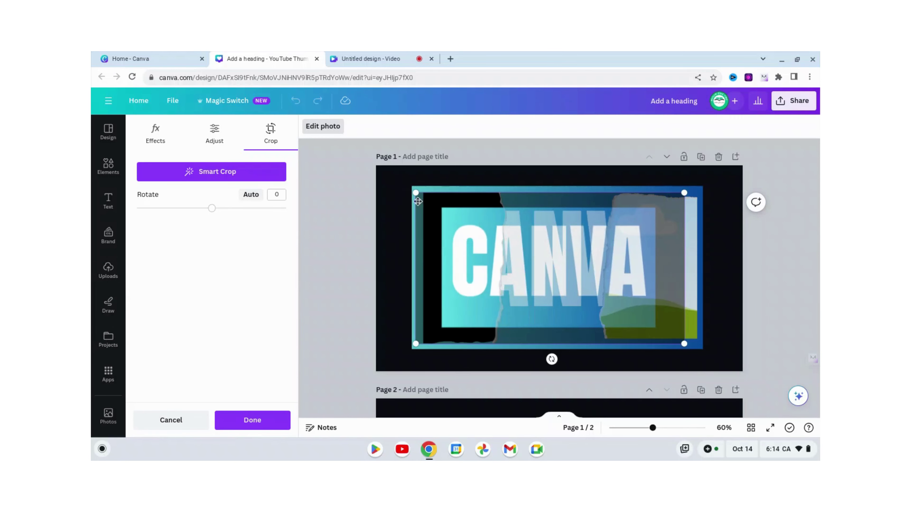
pyautogui.moveTo(415, 193); pyautogui.dragTo(377, 171)
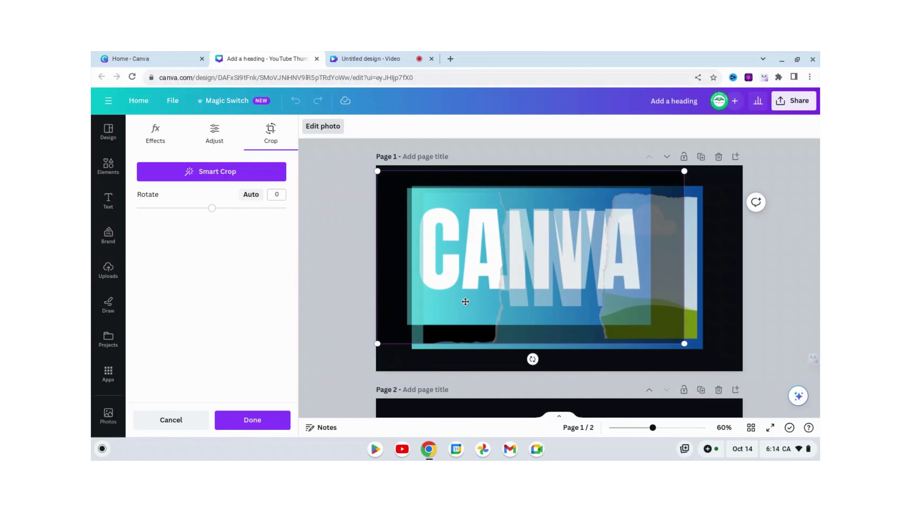
pyautogui.moveTo(465, 302); pyautogui.dragTo(521, 301)
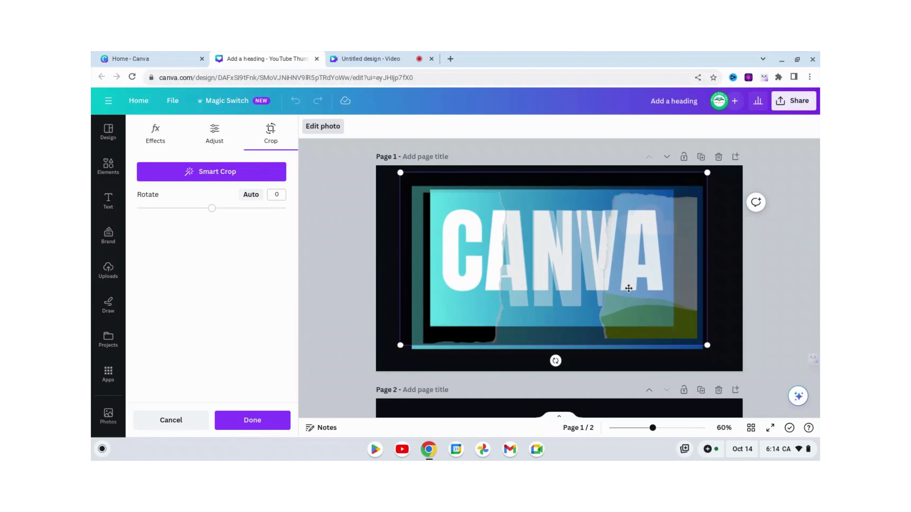
pyautogui.moveTo(711, 347); pyautogui.dragTo(752, 370)
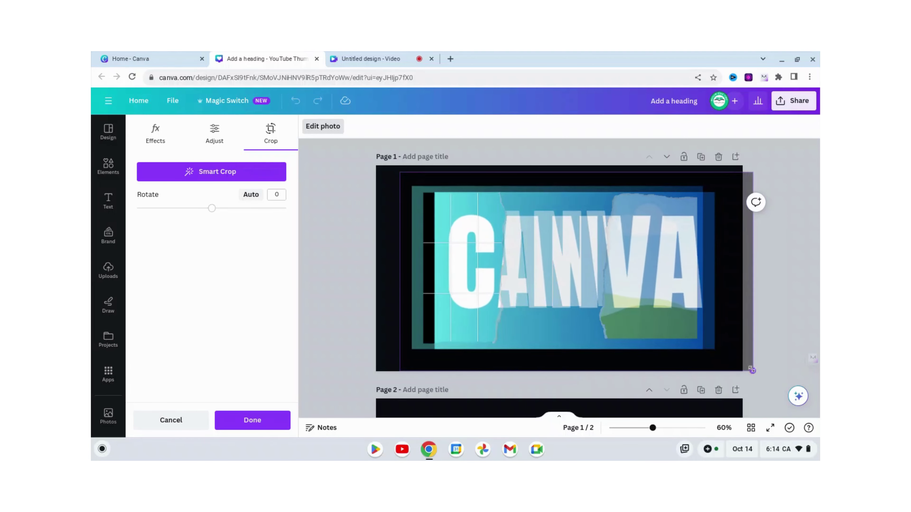
pyautogui.moveTo(573, 331); pyautogui.dragTo(553, 326)
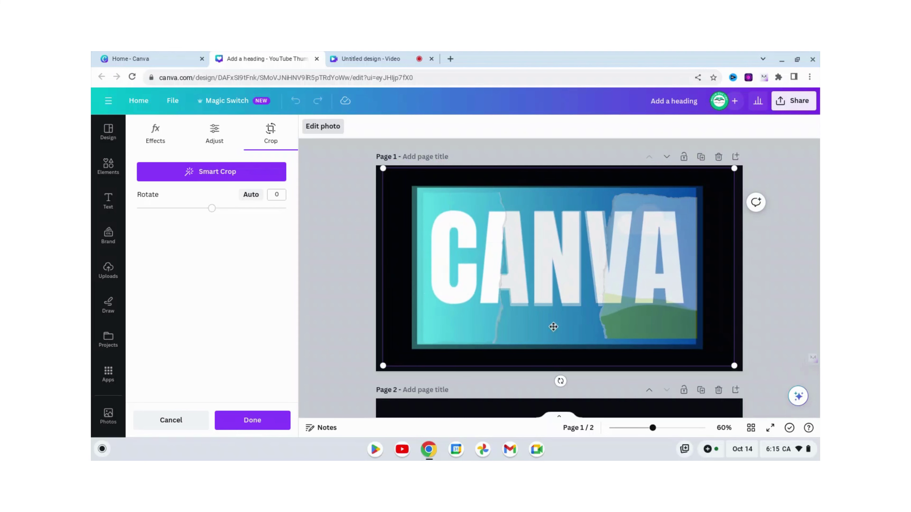
pyautogui.click(796, 265)
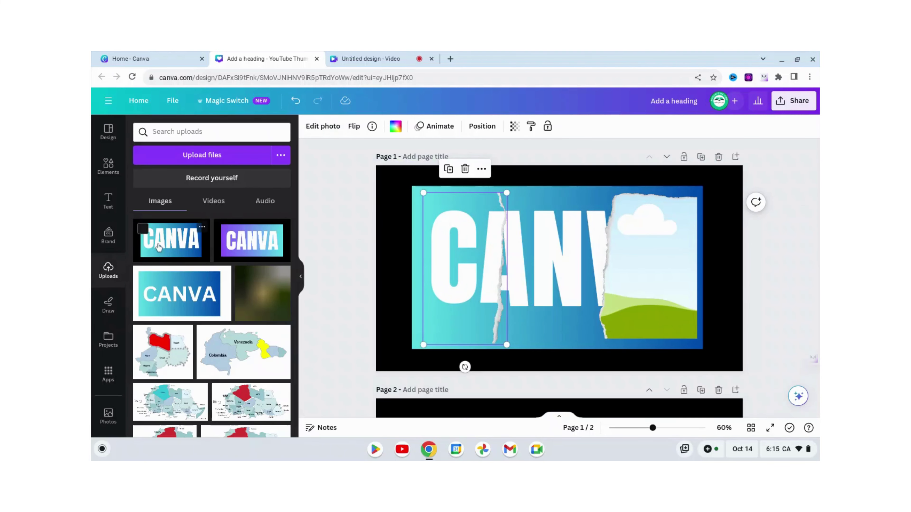
# Fill the right torn-paper frame with the same CANVA image, enlarging and repositioning it to line up with the text behind
pyautogui.moveTo(163, 249); pyautogui.dragTo(644, 253)
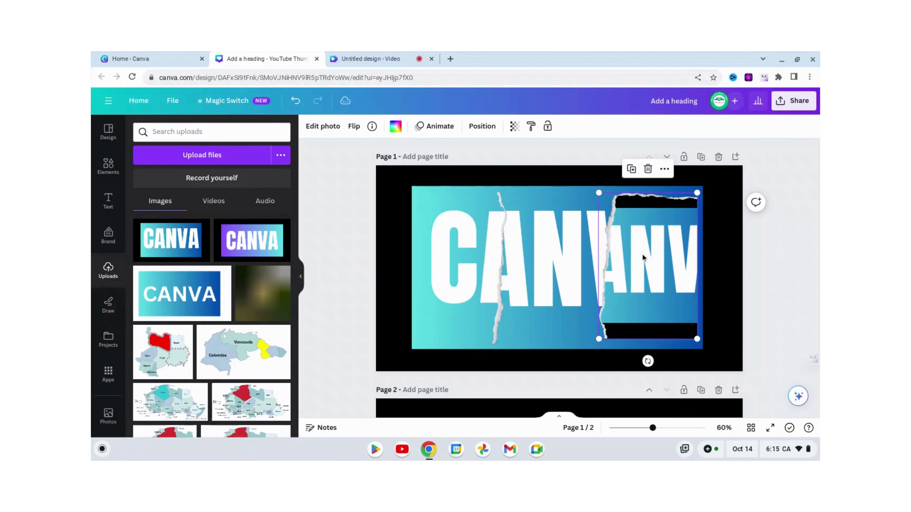
pyautogui.doubleClick(642, 254)
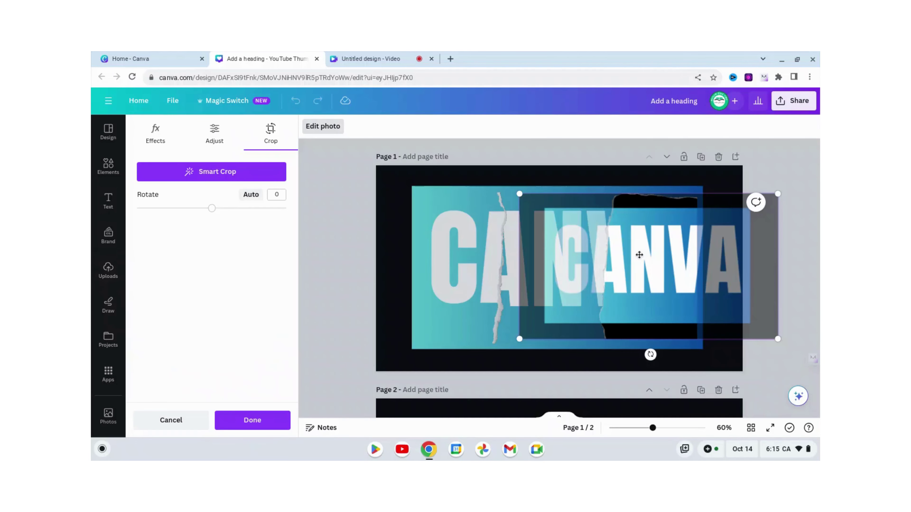
pyautogui.moveTo(521, 196); pyautogui.dragTo(443, 149)
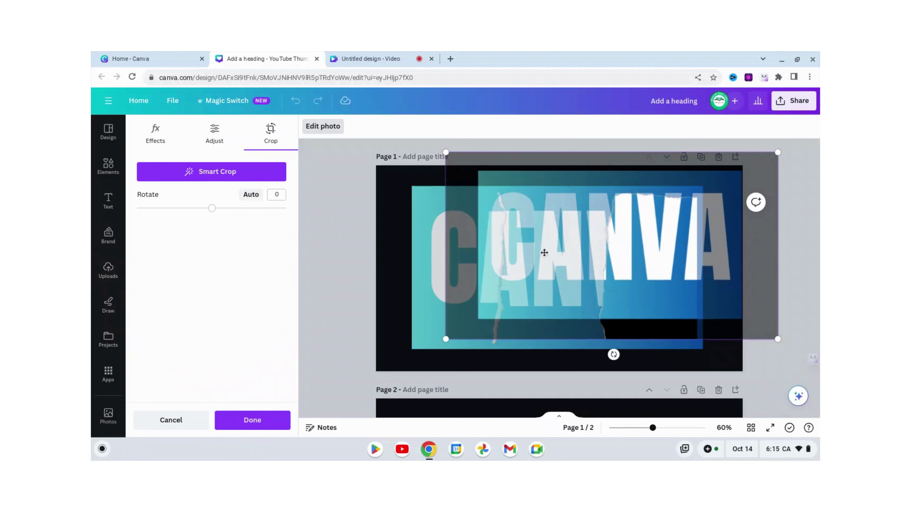
pyautogui.moveTo(545, 255); pyautogui.dragTo(489, 282)
pyautogui.moveTo(721, 171); pyautogui.dragTo(732, 168)
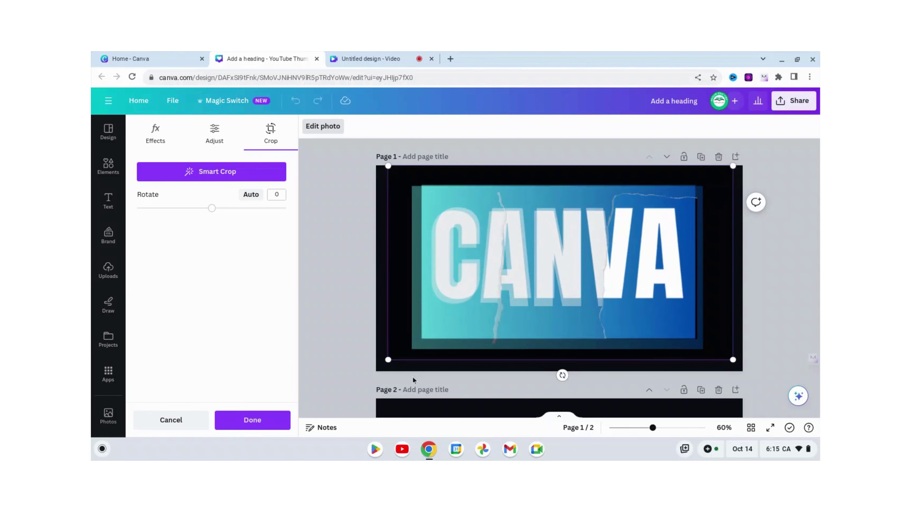
pyautogui.moveTo(389, 361); pyautogui.dragTo(379, 365)
pyautogui.moveTo(498, 333); pyautogui.dragTo(501, 337)
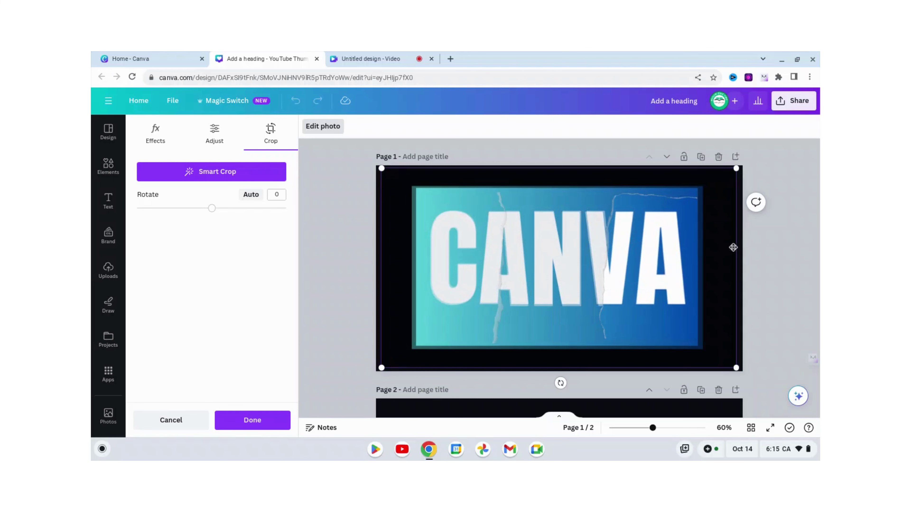
pyautogui.click(768, 241)
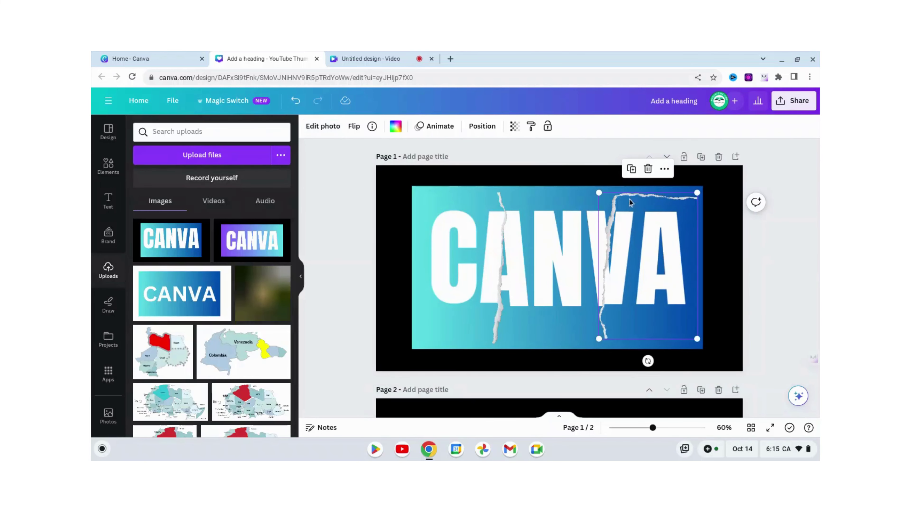
# Delete the gradient rectangle layer behind the CANVA text on page 1
pyautogui.click(475, 130)
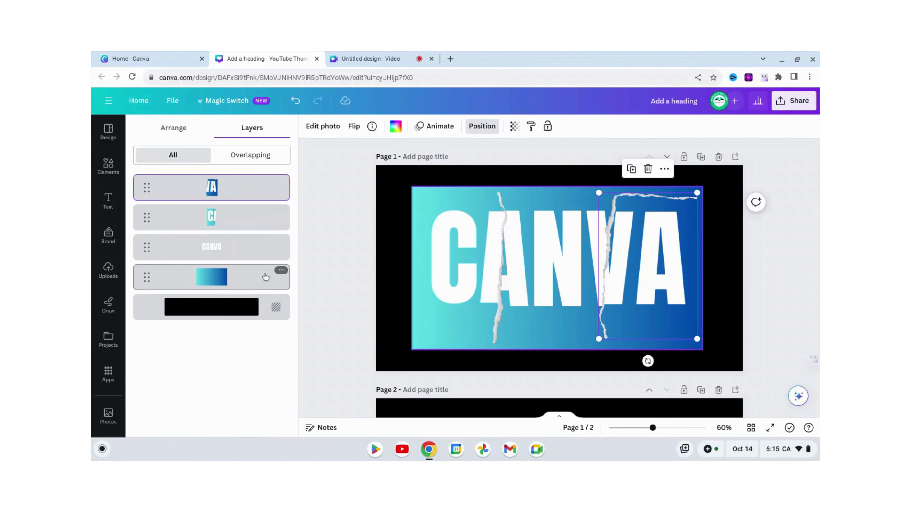
pyautogui.click(281, 272)
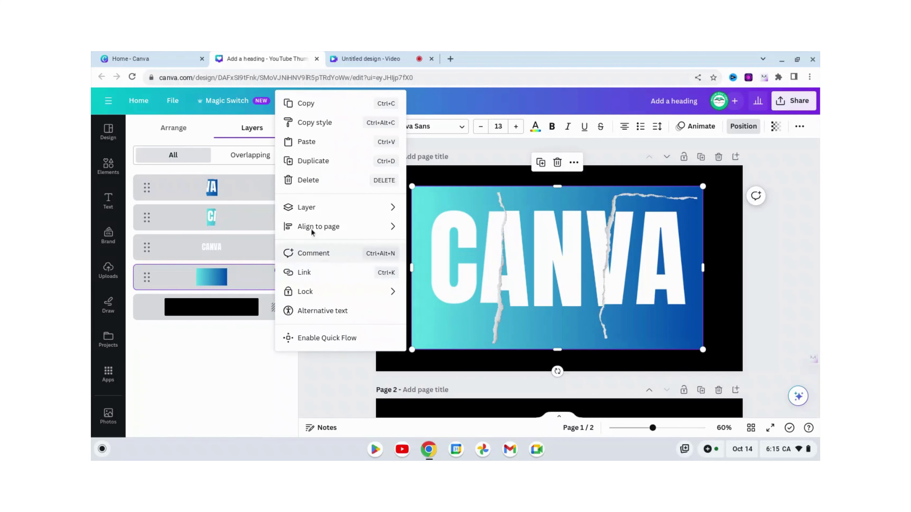
pyautogui.click(315, 181)
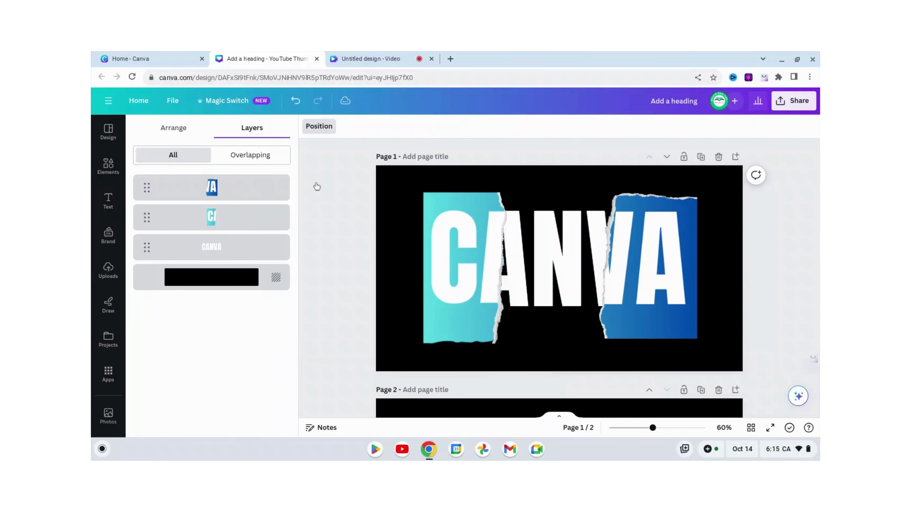
# Apply the Hollow effect to the CANVA text behind the torn-paper frames on page 1
pyautogui.click(553, 254)
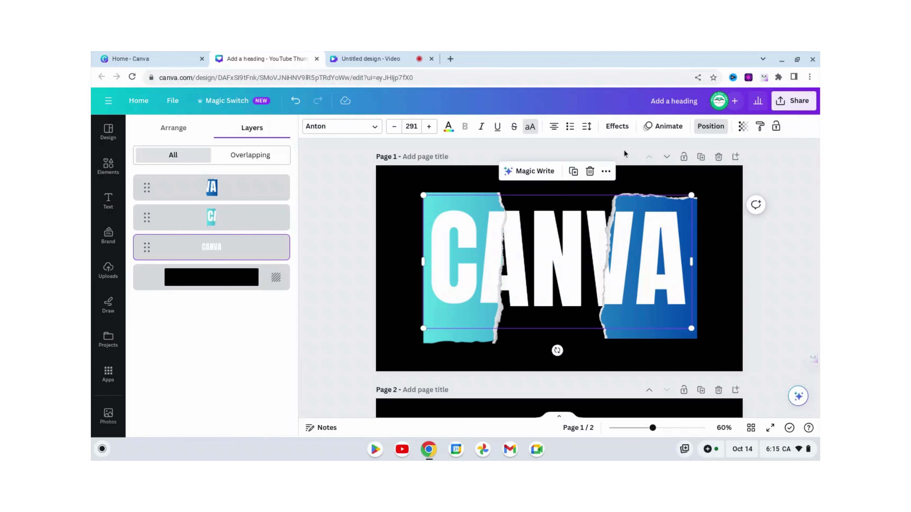
pyautogui.click(624, 128)
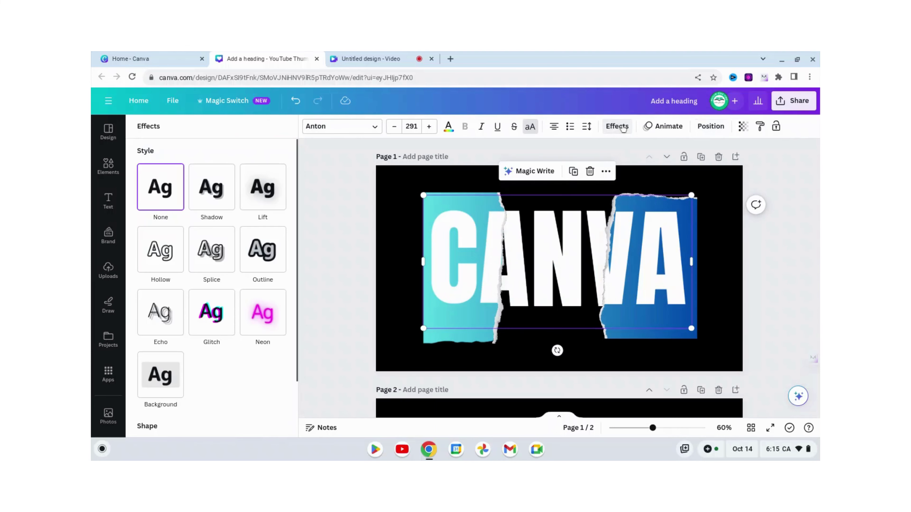
pyautogui.click(170, 258)
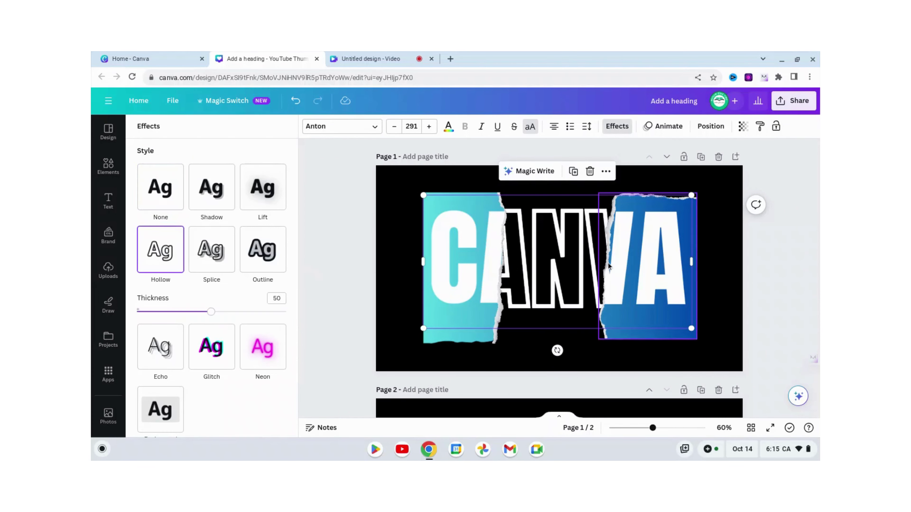
pyautogui.click(732, 216)
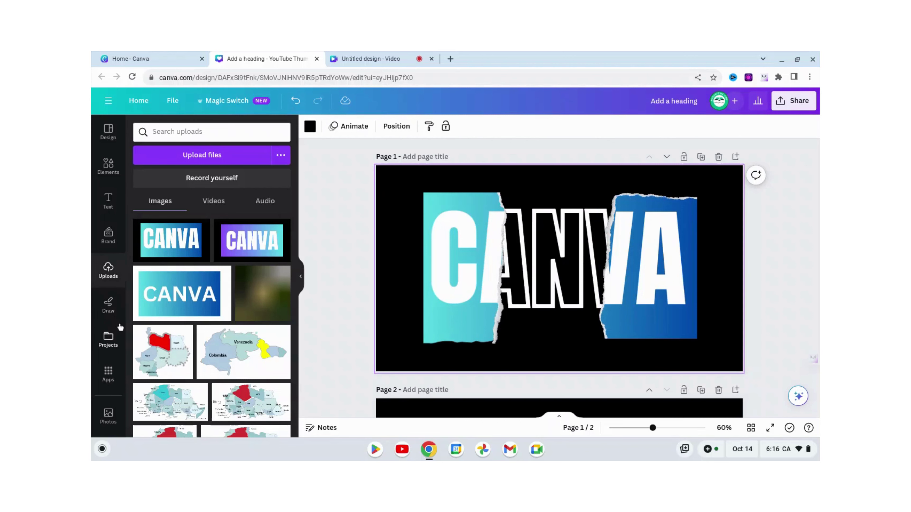
# Add a square shape to page 1 and fill it with black
pyautogui.click(112, 175)
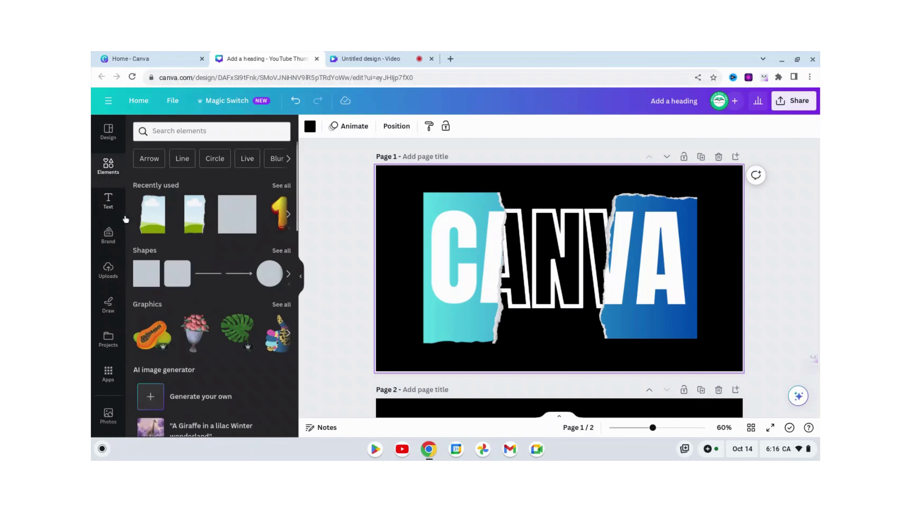
pyautogui.click(146, 282)
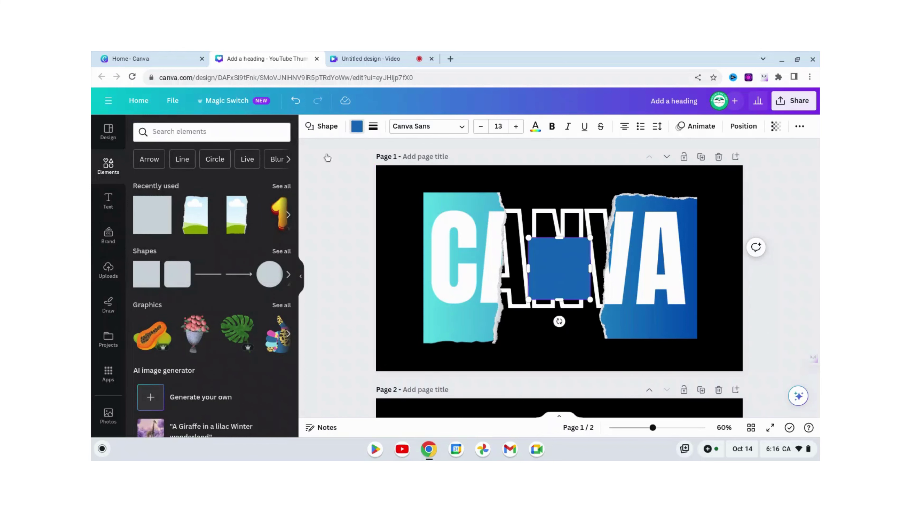
pyautogui.click(357, 126)
pyautogui.click(200, 191)
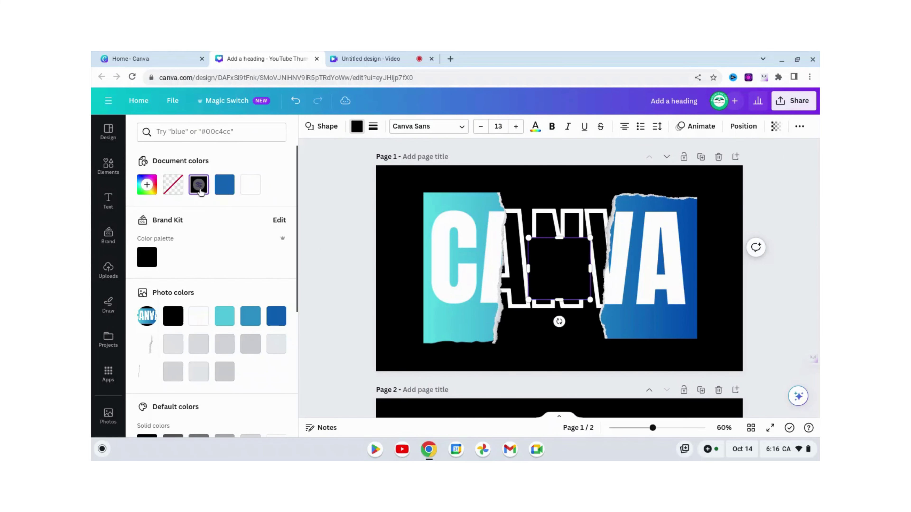
# Stretch the black shape across the full page width and place it over the upper edges of both torn-paper frames
pyautogui.moveTo(555, 277); pyautogui.dragTo(746, 165)
pyautogui.rightClick(663, 181)
pyautogui.click(613, 195)
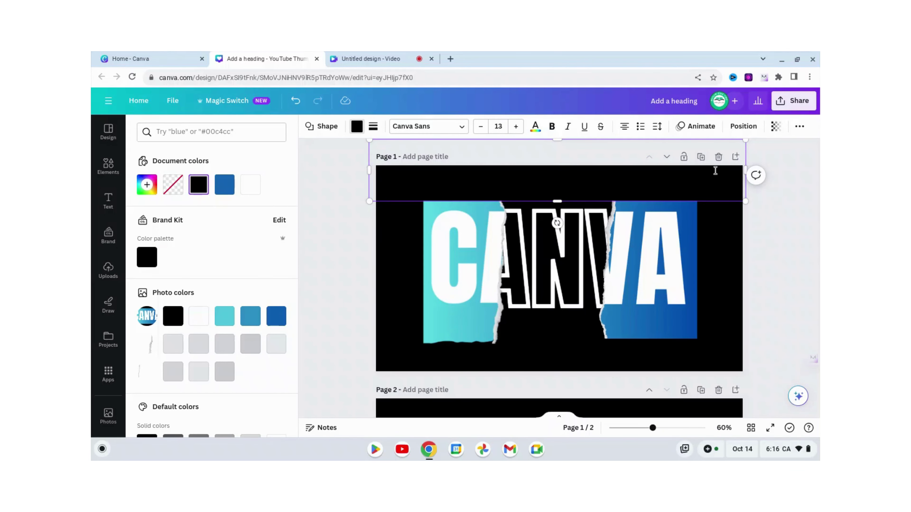
# Duplicate page 1 and, on the copy, move the black band down to cover the lower edges of the torn-paper frames
pyautogui.click(702, 158)
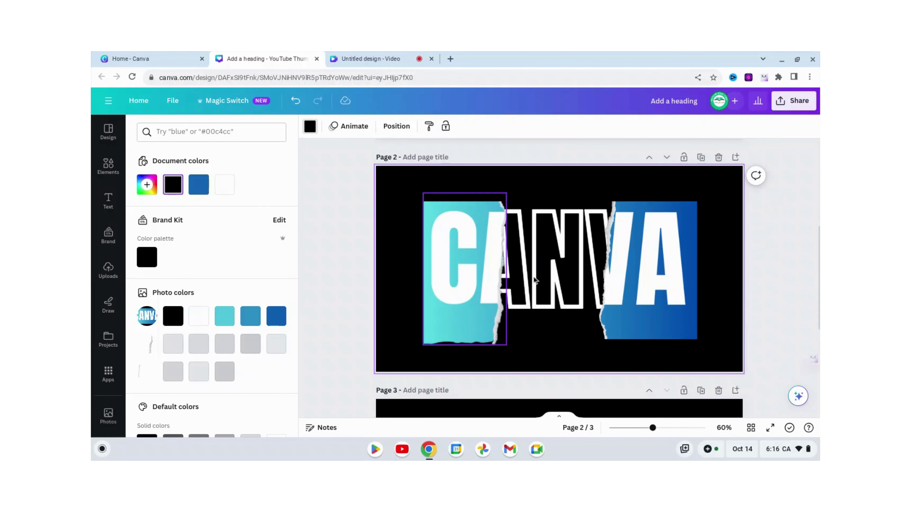
pyautogui.moveTo(535, 196); pyautogui.dragTo(512, 382)
pyautogui.press('Escape')
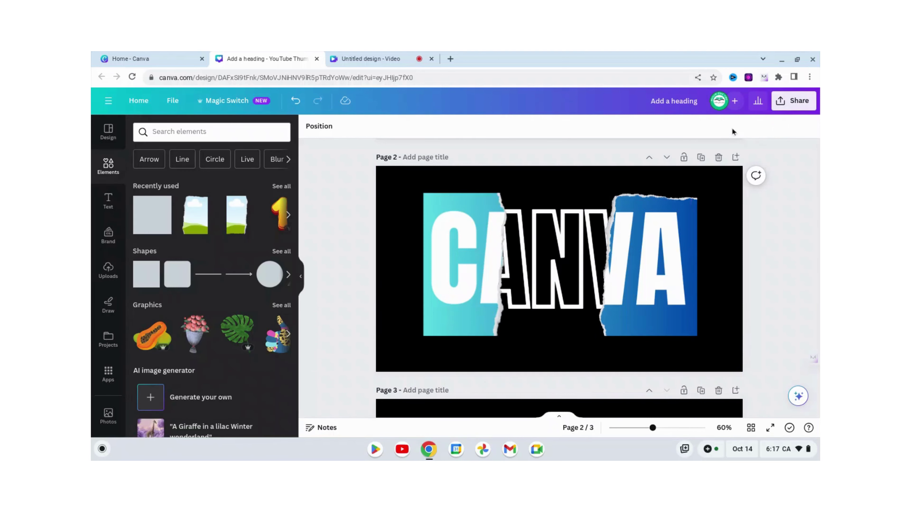
# Download all three pages of the design as PNG at 1,280 × 720 px
pyautogui.click(808, 104)
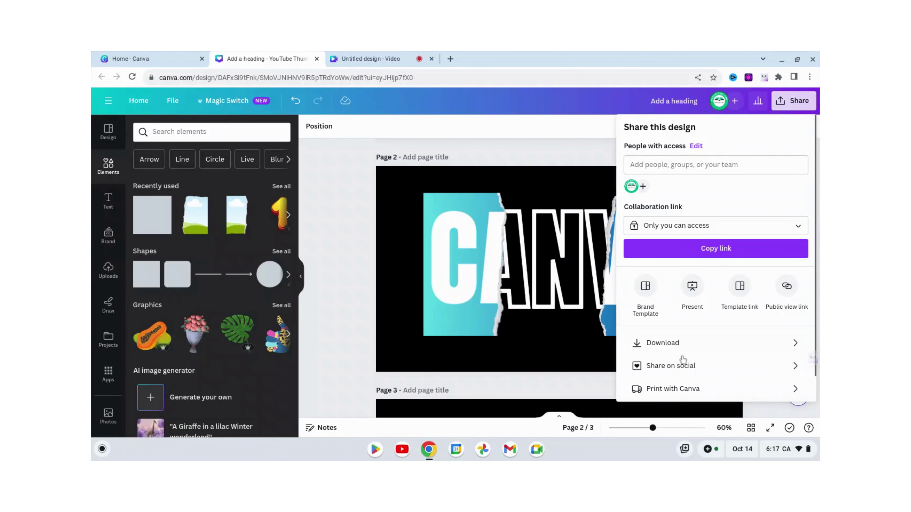
pyautogui.scroll(-1, 714, 334)
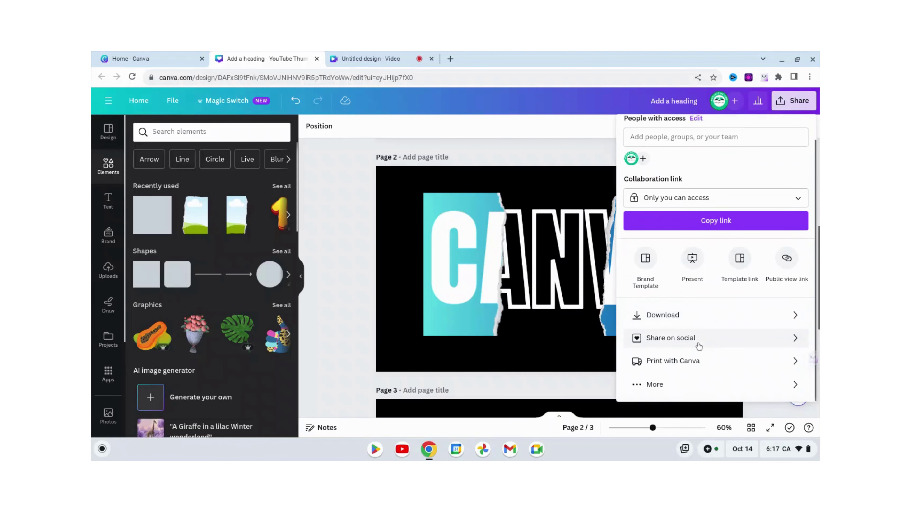
pyautogui.click(666, 317)
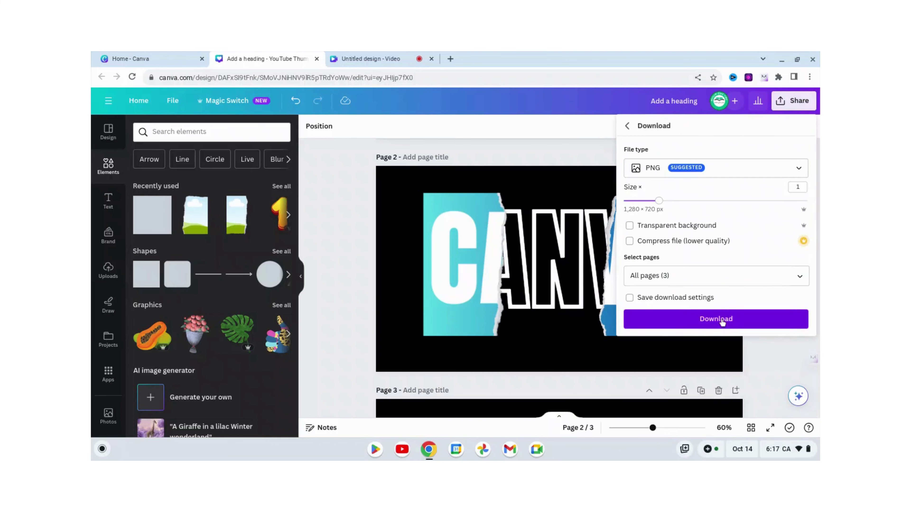
pyautogui.click(722, 320)
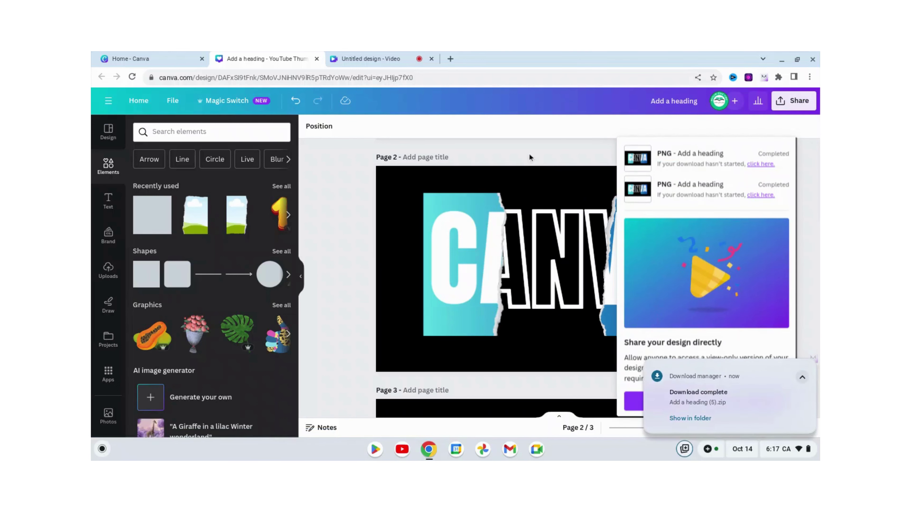
pyautogui.click(528, 143)
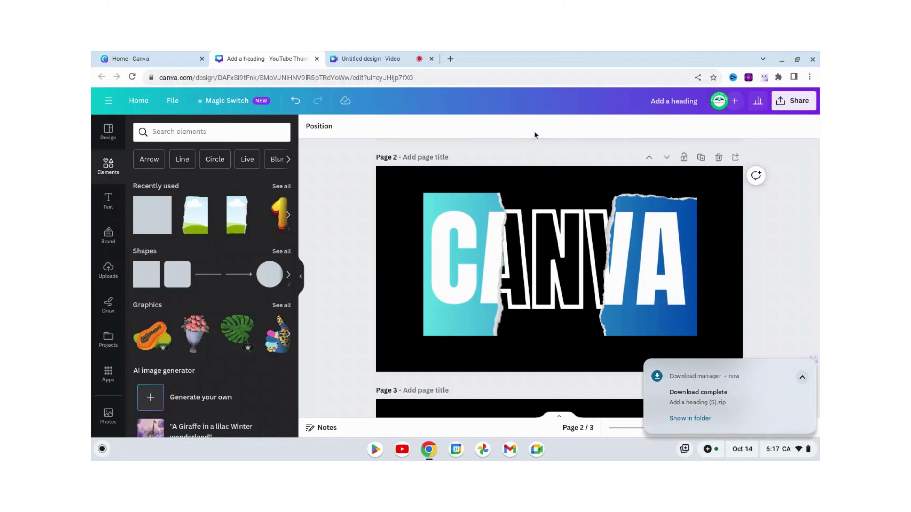